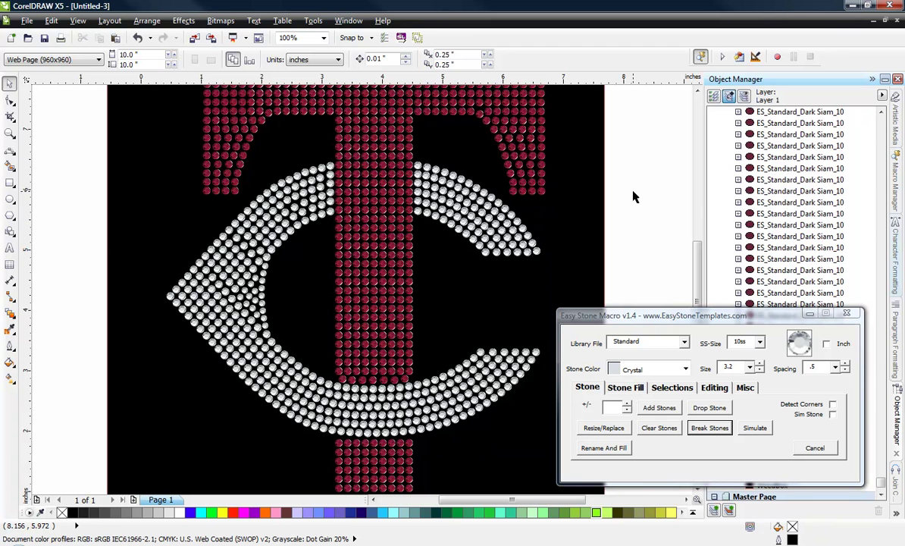
Step: Examine the rhinestone layout where the crystal C crosses the red T stem, especially the gap above the stem's lower section
scroll(632, 189, "down", 1)
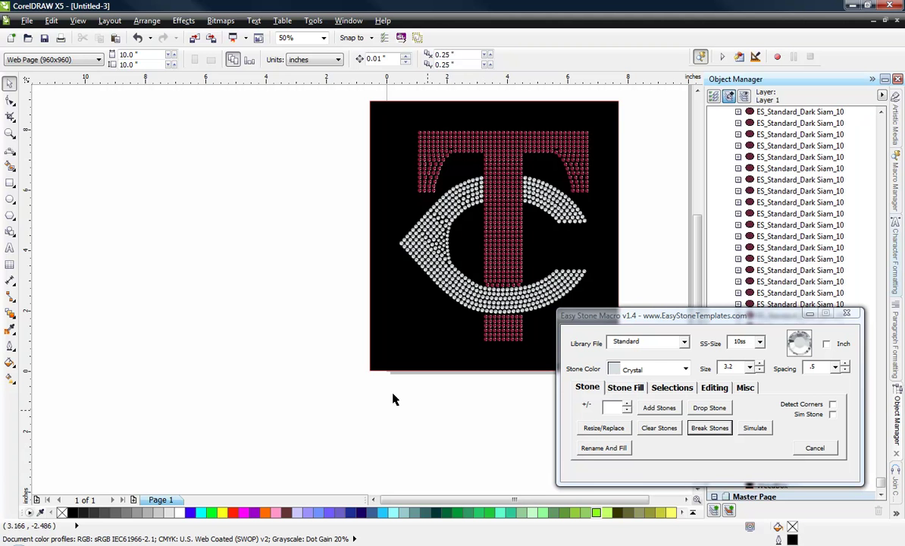
scroll(258, 347, "down", 3)
scroll(295, 326, "up", 5)
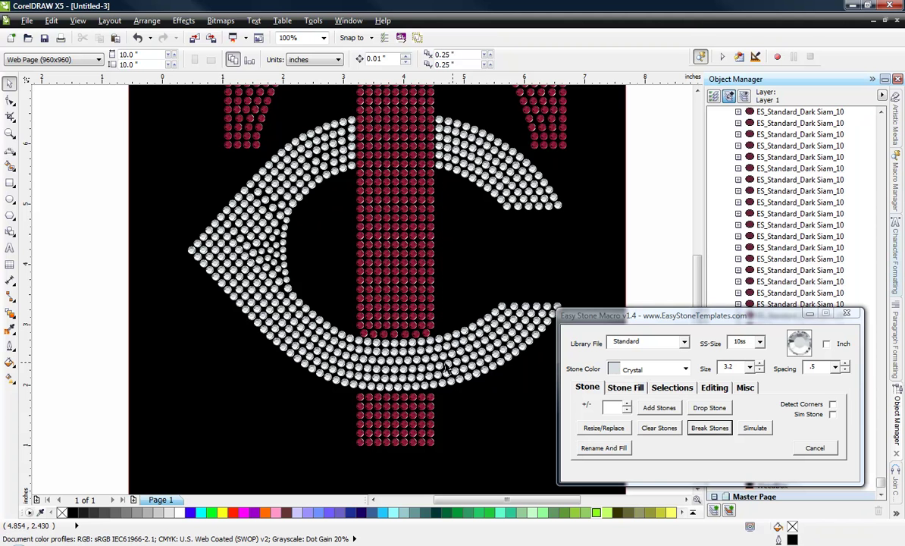
scroll(410, 418, "up", 1)
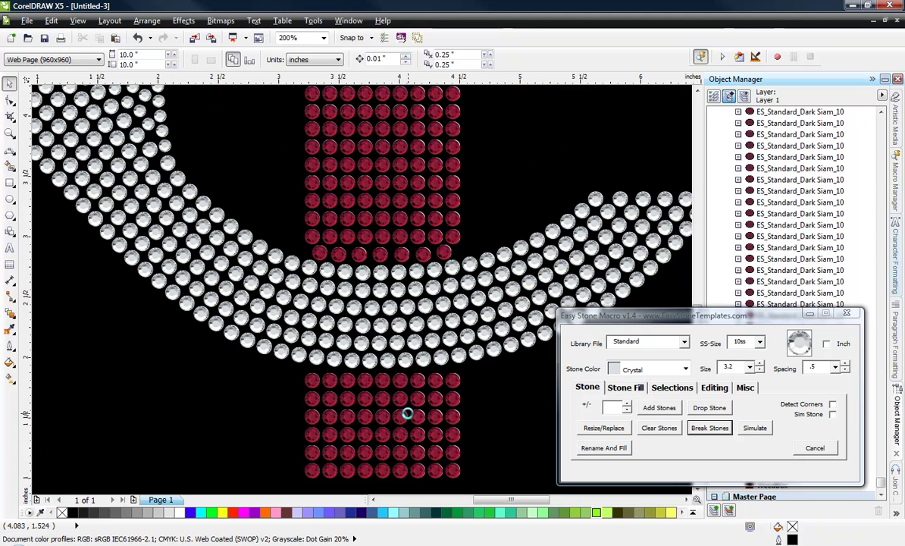
scroll(416, 421, "up", 1)
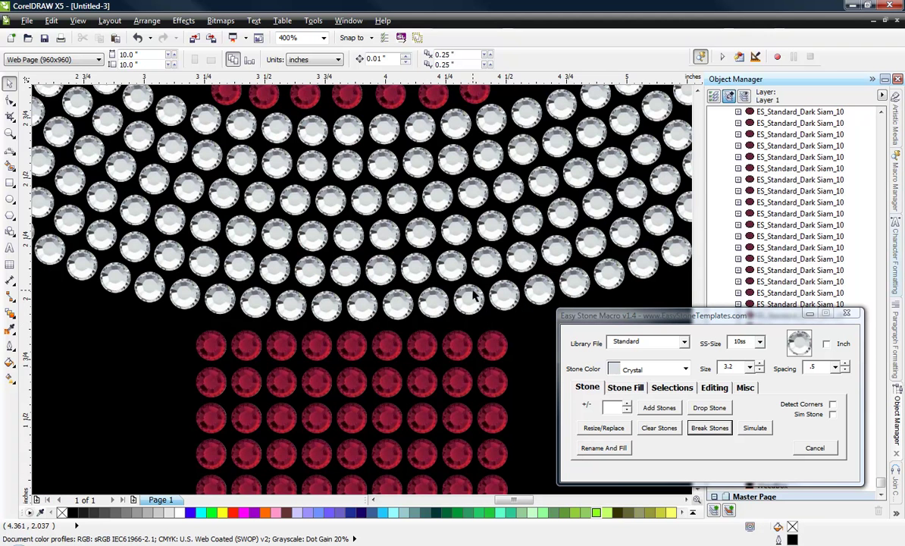
scroll(438, 273, "down", 1)
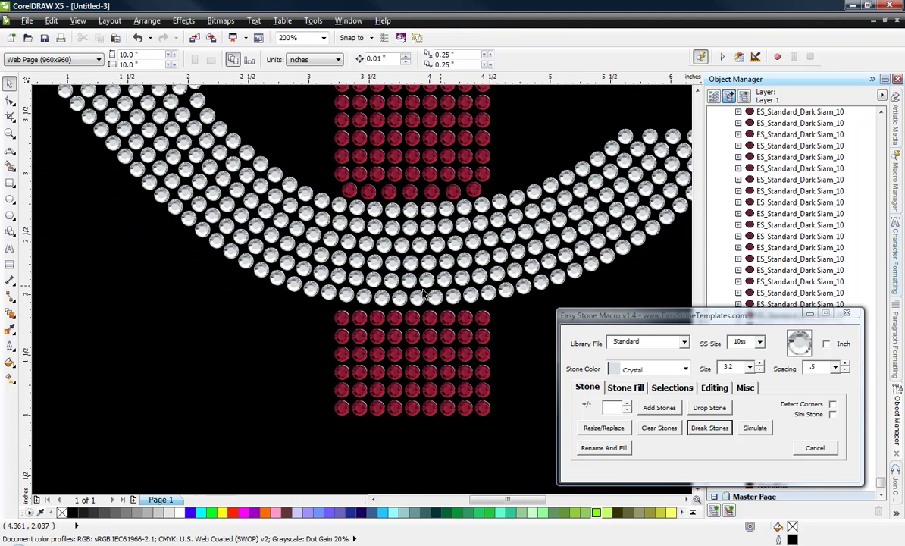
right_click(292, 353)
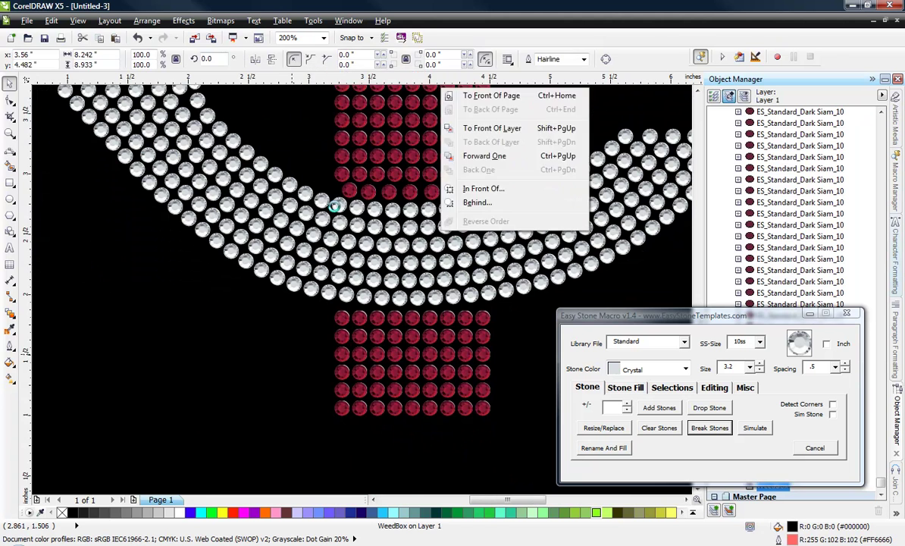
left_click(307, 323)
scroll(344, 320, "up", 1)
scroll(346, 321, "up", 2)
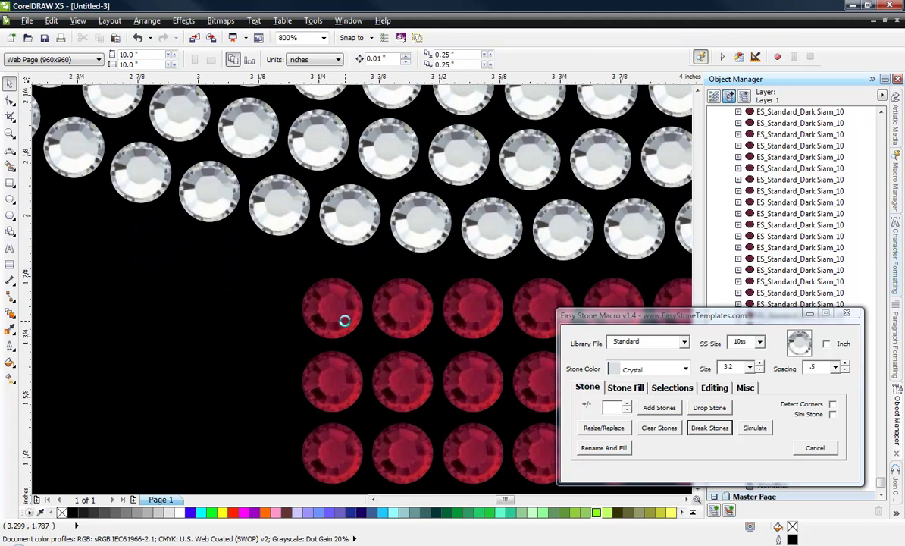
scroll(332, 291, "down", 3)
scroll(330, 289, "down", 1)
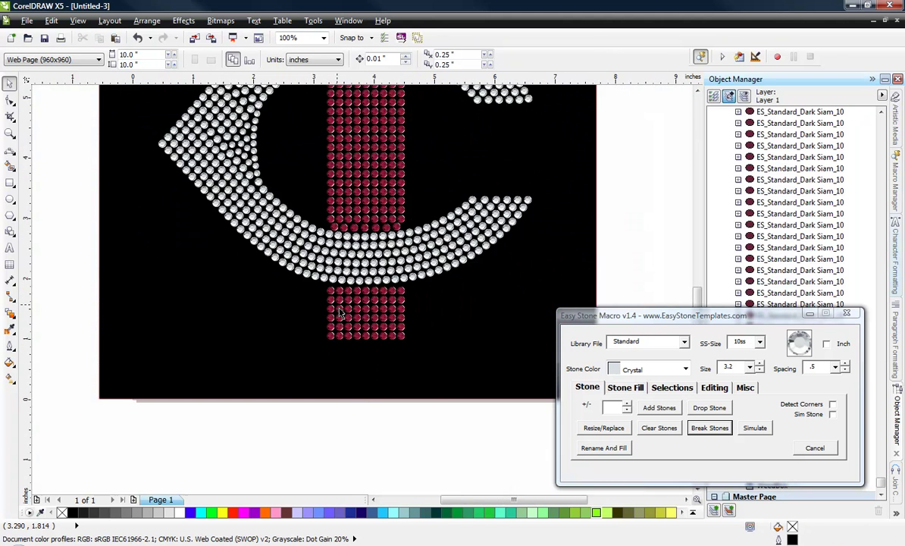
Step: Delete the four right-hand columns of red stones in the T stem's lower section
scroll(332, 299, "up", 1)
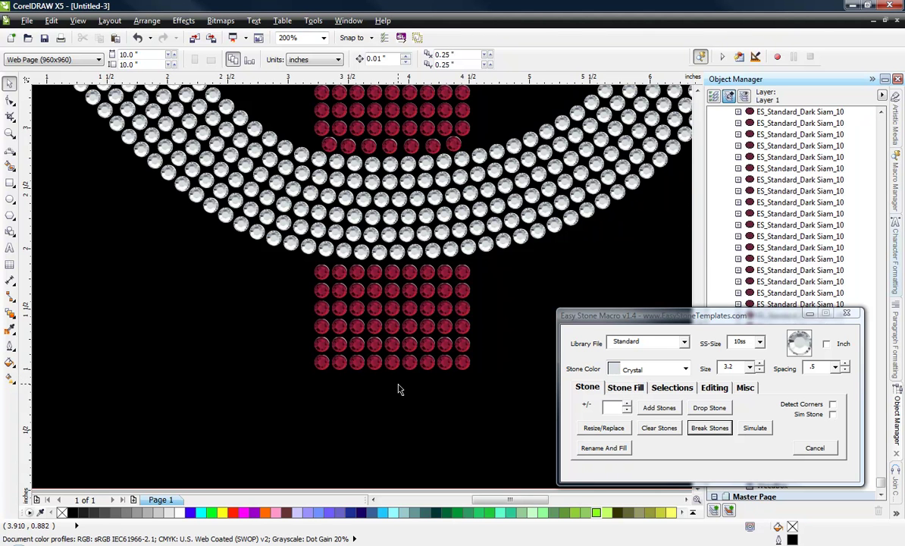
left_click_drag(398, 389, 508, 267)
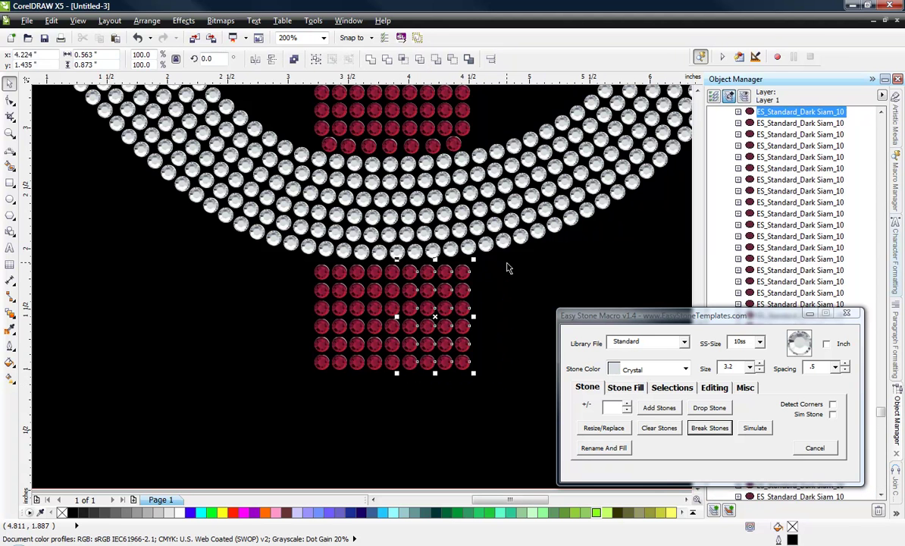
key("Delete")
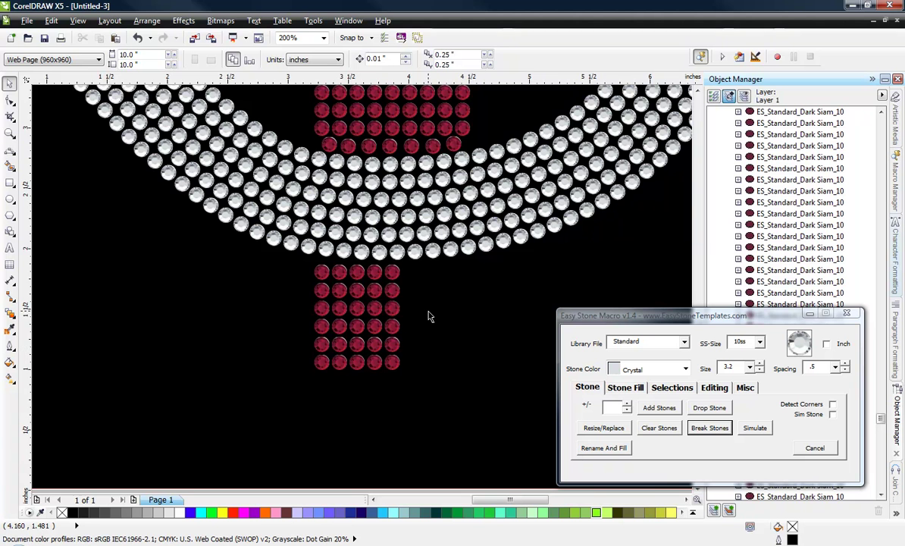
Step: Move the top stone of the lower stem's first column straight up to about y 1.86 in, close to the crystal curve
scroll(334, 264, "up", 2)
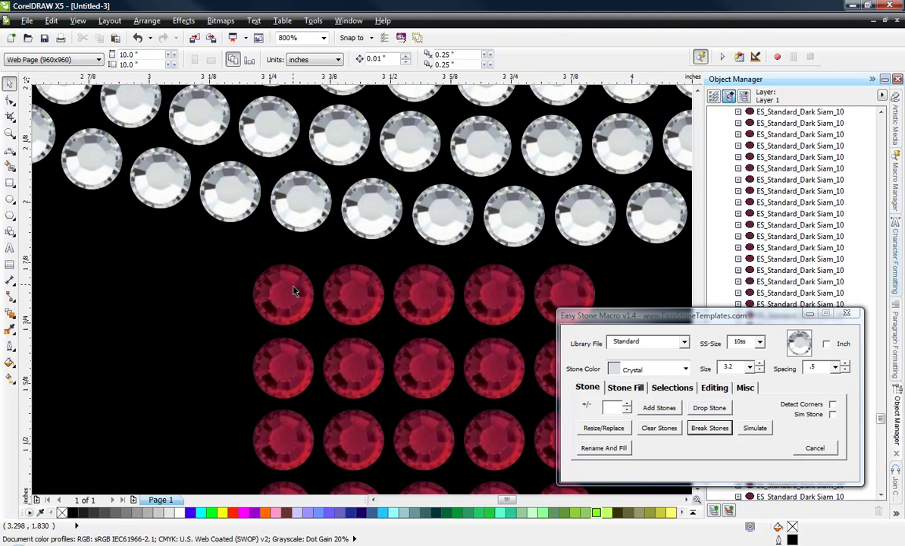
left_click(294, 291)
left_click_drag(294, 291, 290, 252)
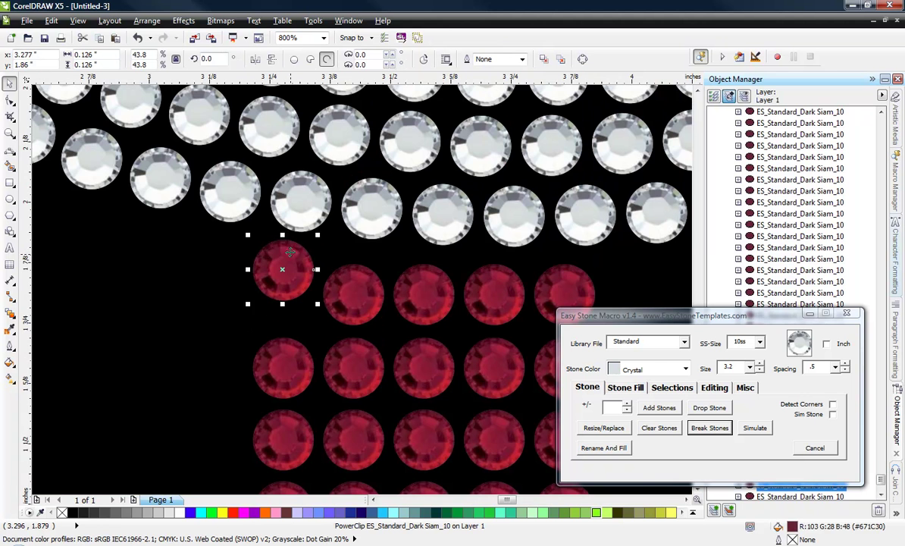
scroll(291, 251, "down", 1)
scroll(233, 364, "down", 1)
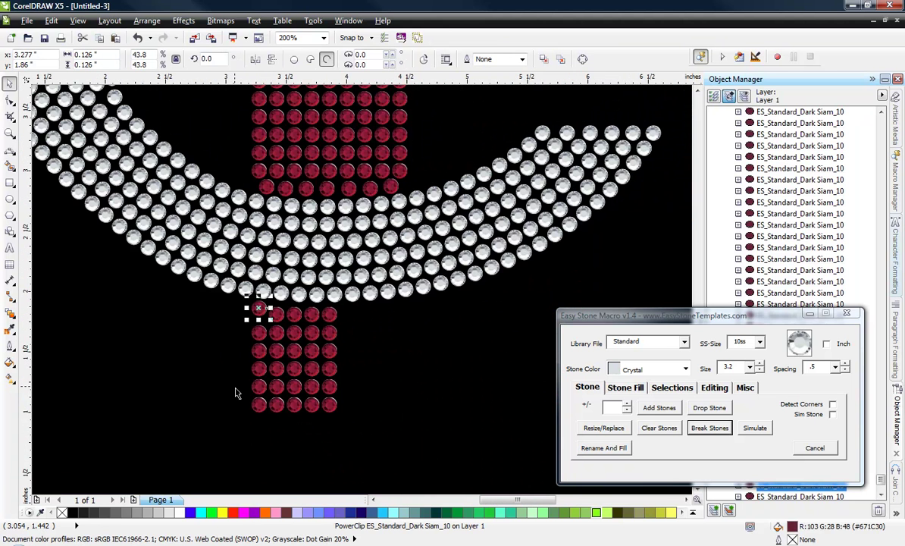
key("Escape")
Step: Distribute the six red stones of the lower stem's first column evenly in the vertical direction
scroll(234, 394, "up", 2)
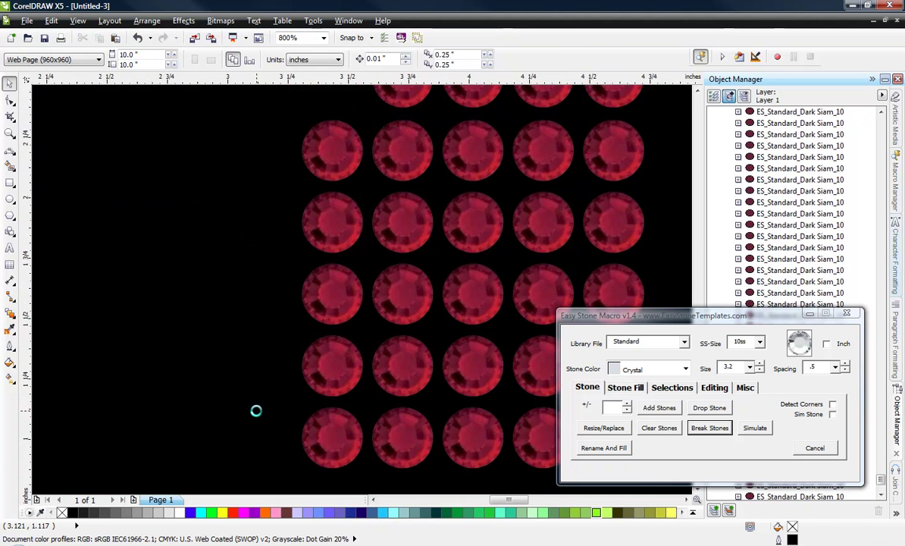
scroll(255, 410, "down", 1)
left_click_drag(267, 447, 321, 215)
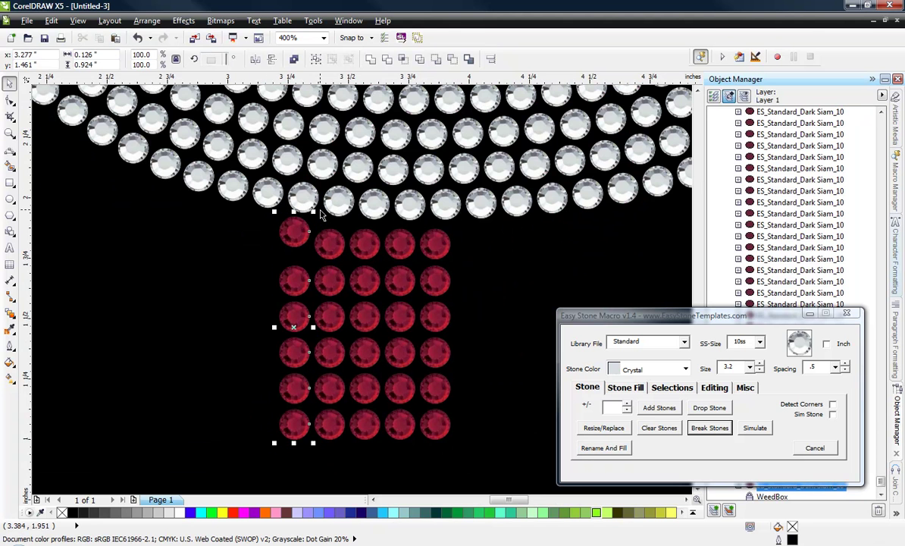
key("Escape")
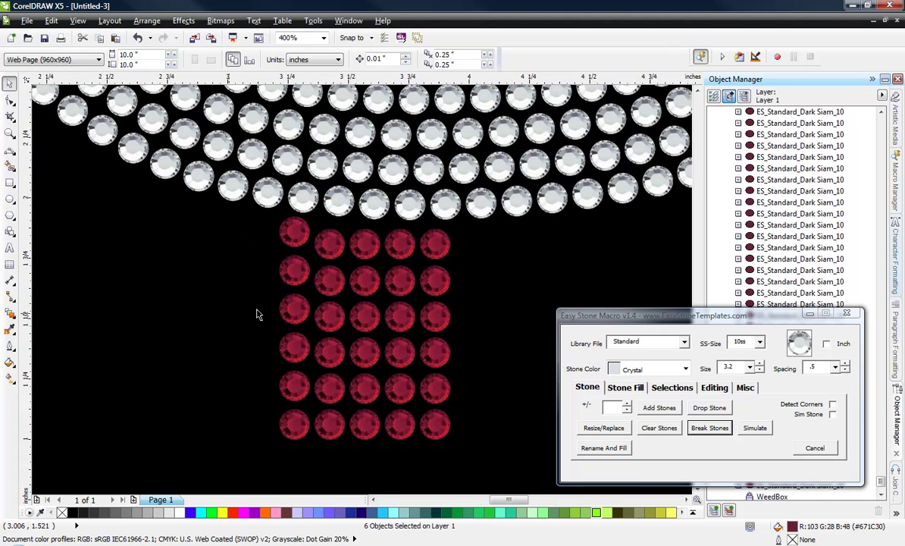
Step: Raise the second column's top stone to about y 1.843 in and distribute that column's six stones evenly
scroll(323, 248, "up", 2)
left_click(313, 223)
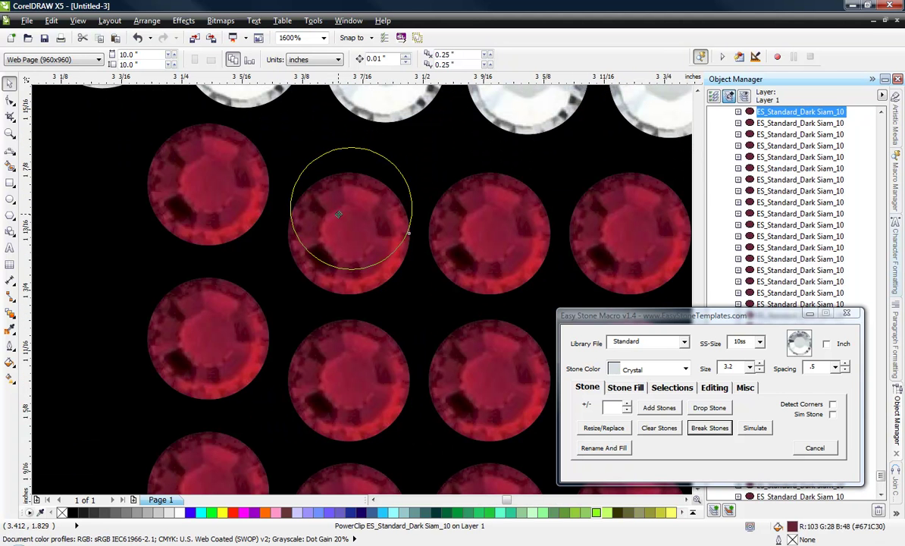
scroll(332, 199, "down", 2)
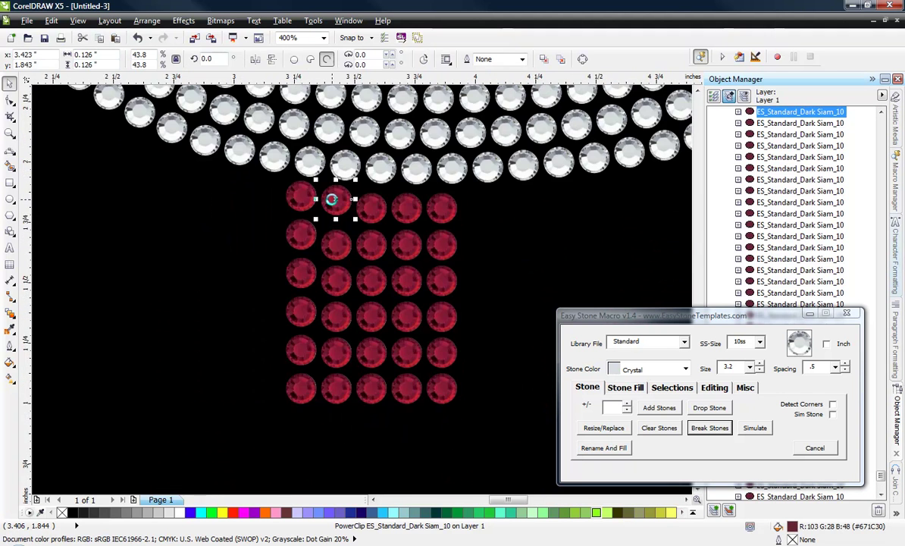
left_click_drag(313, 418, 354, 179)
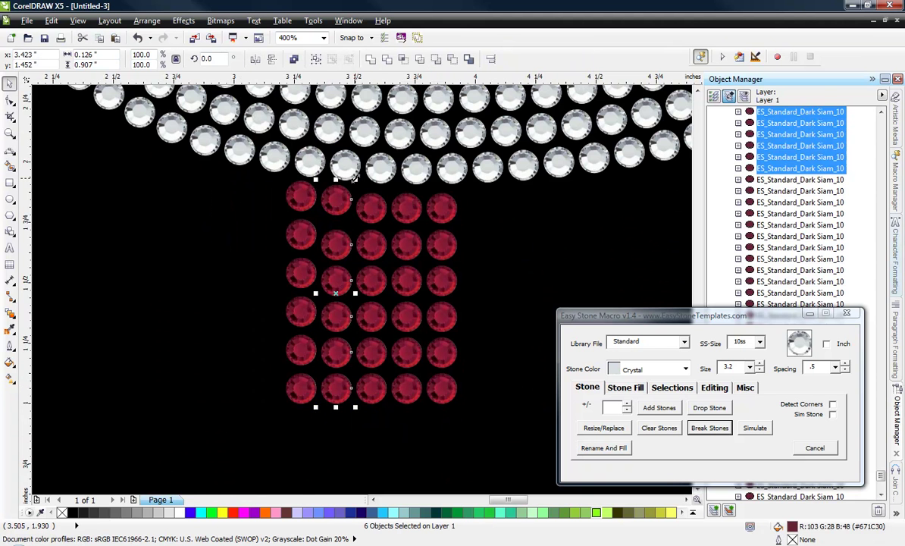
Step: Raise the third column's top stone to about y 1.822 in and space that column's six stones evenly
scroll(362, 199, "up", 2)
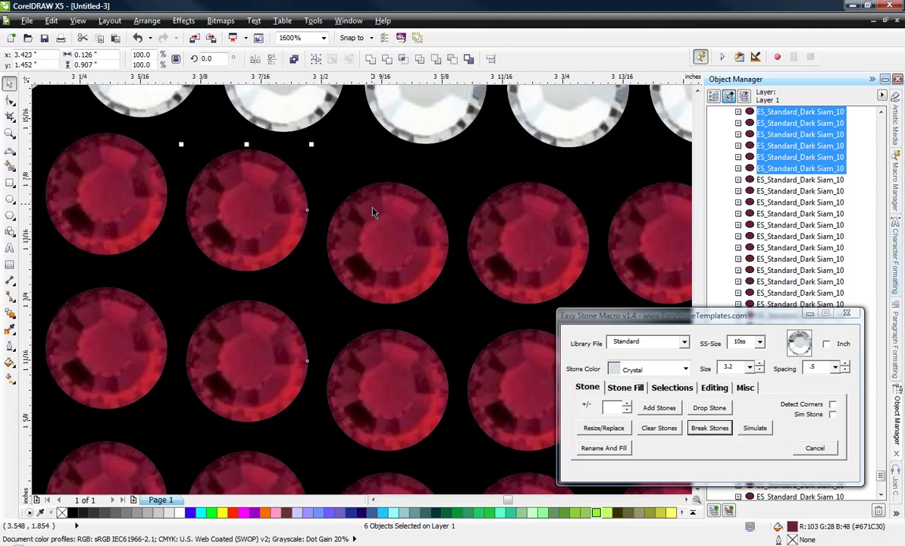
mouse_move(374, 213)
left_mouse_down()
mouse_move(368, 186)
mouse_move(385, 203)
left_mouse_up()
scroll(386, 203, "down", 2)
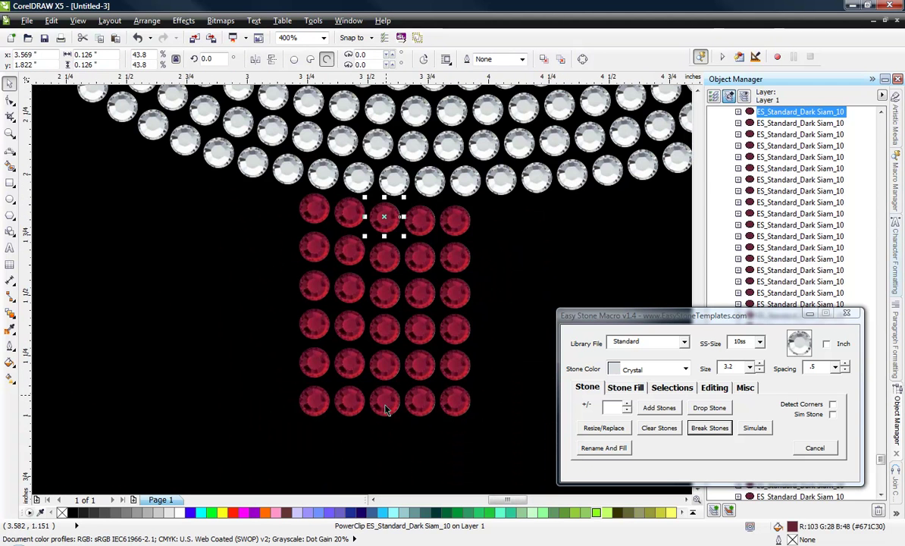
left_click_drag(354, 430, 403, 195)
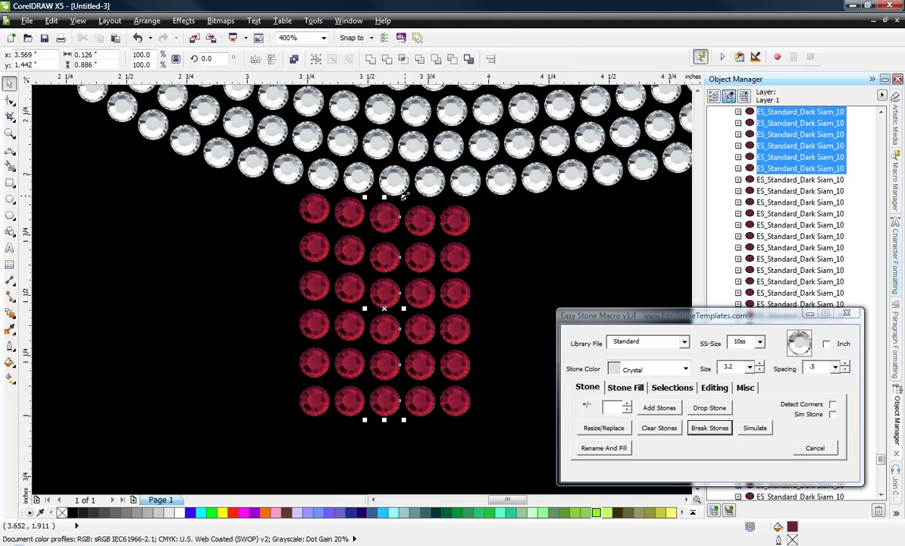
left_click(425, 438)
Step: Raise the fourth column's top stone to about y 1.824 in and distribute the column's six stones evenly
scroll(414, 204, "up", 2)
left_click(458, 260)
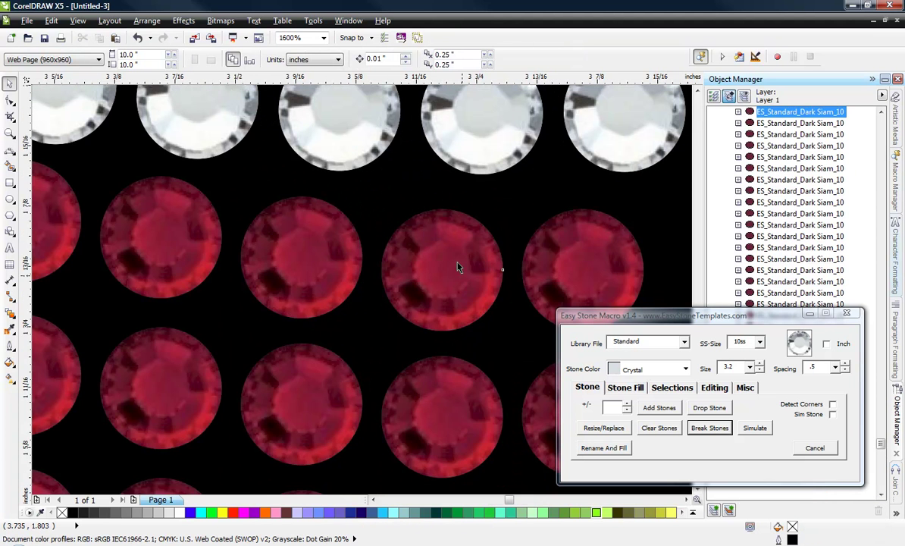
left_click(458, 260)
scroll(396, 226, "down", 3)
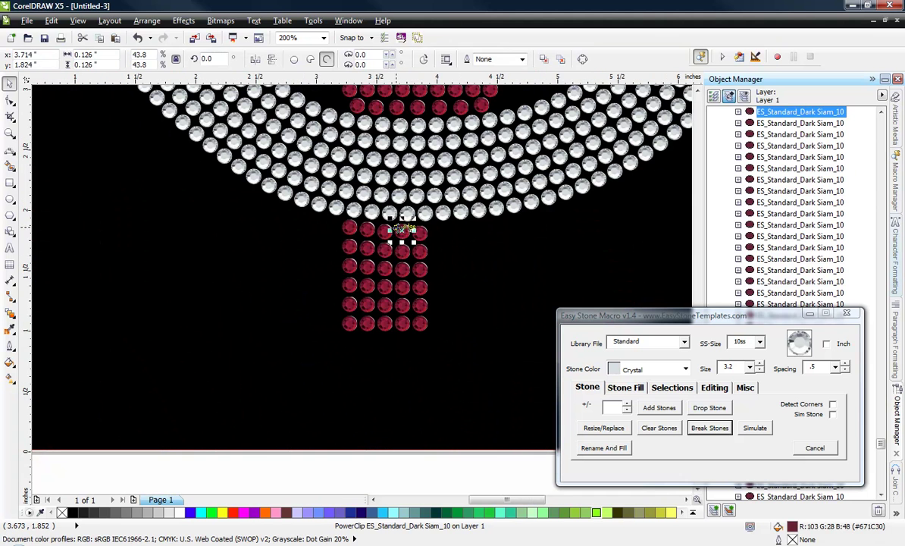
left_click_drag(391, 343, 416, 229)
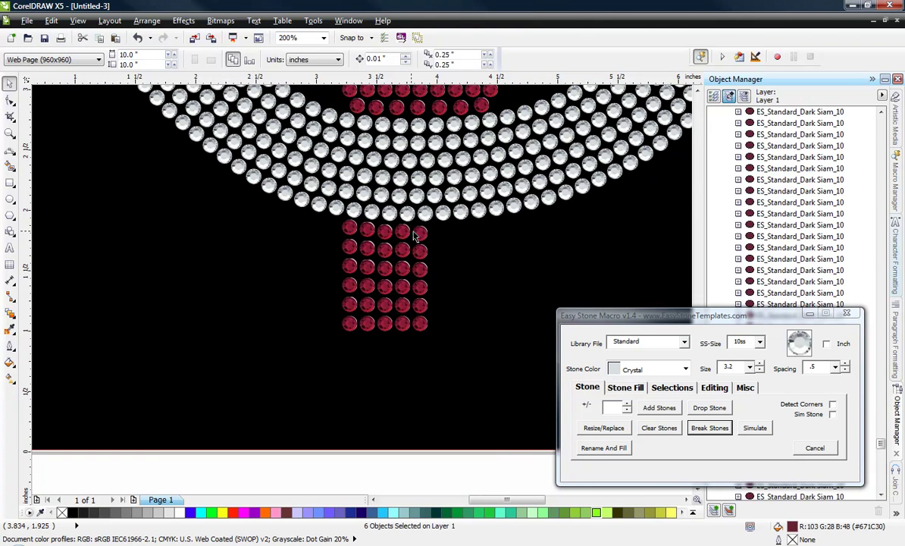
Step: Raise the fifth column's top stone to about y 1.82 in and even out the vertical spacing of its six stones
scroll(415, 229, "up", 8)
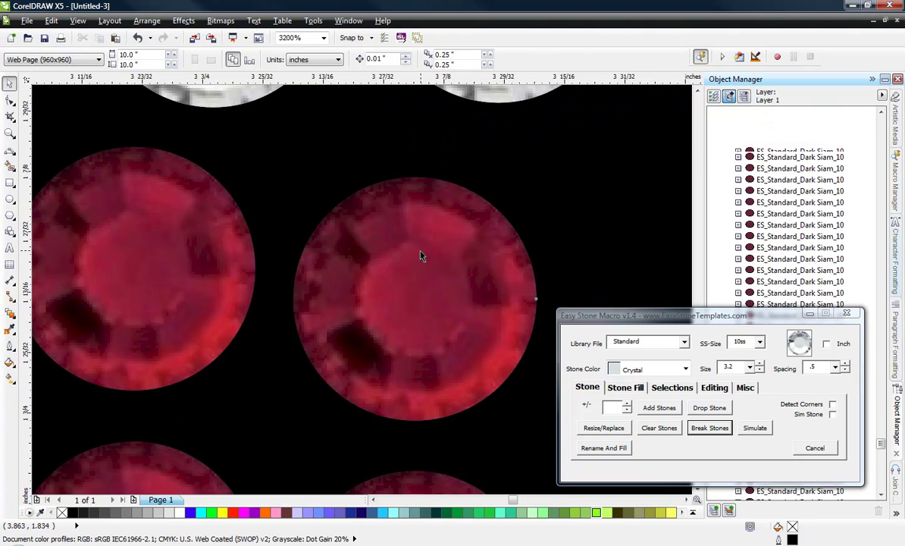
left_click(416, 234)
scroll(416, 228, "down", 3)
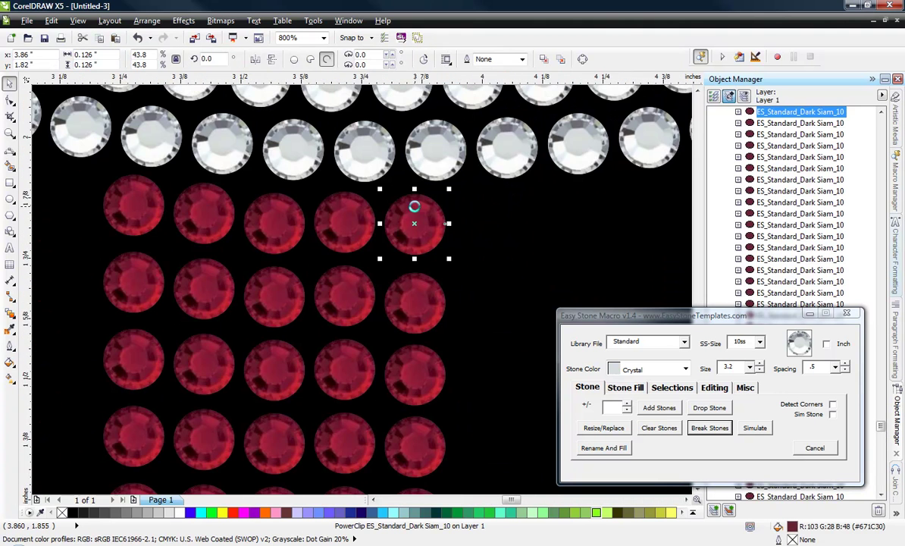
scroll(416, 278, "down", 2)
left_click_drag(391, 443, 446, 206)
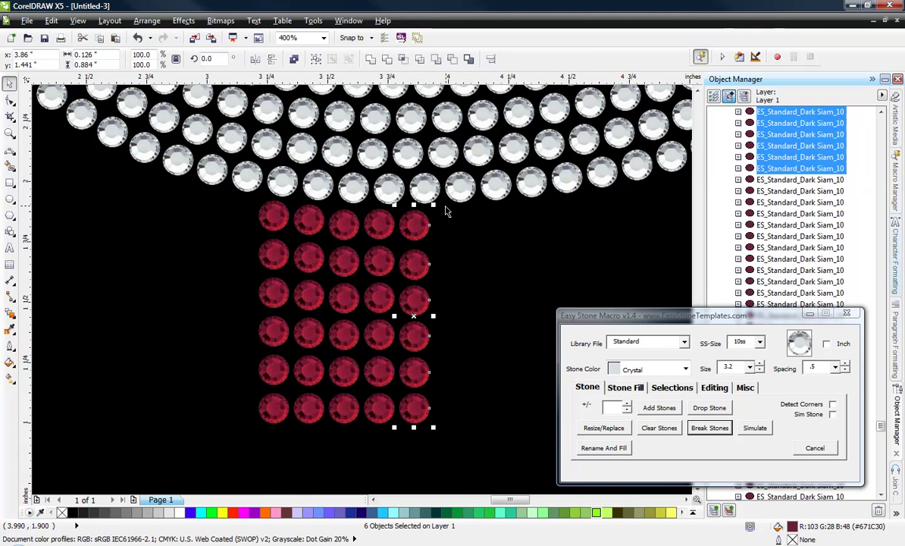
left_click(431, 323)
Step: Copy the five adjusted columns as a horizontal mirror image, placing the copy so it overlaps the fifth column and completes the lower stem
left_click_drag(215, 458, 459, 198)
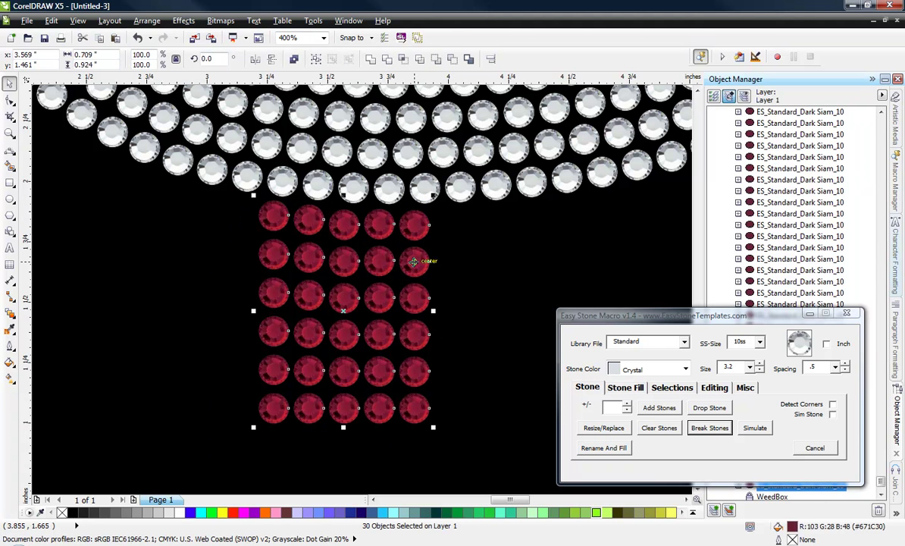
left_click(256, 60)
left_click(271, 60)
left_click_drag(273, 409, 413, 408)
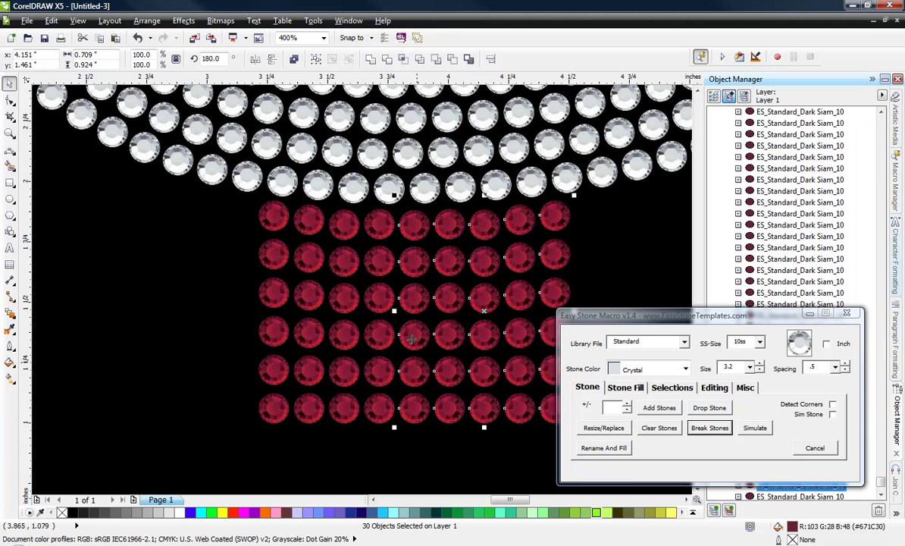
Step: Delete the seven unevenly spaced red stones in the stem's bottom row just above the crystal C
scroll(406, 326, "down", 5)
scroll(422, 336, "up", 4)
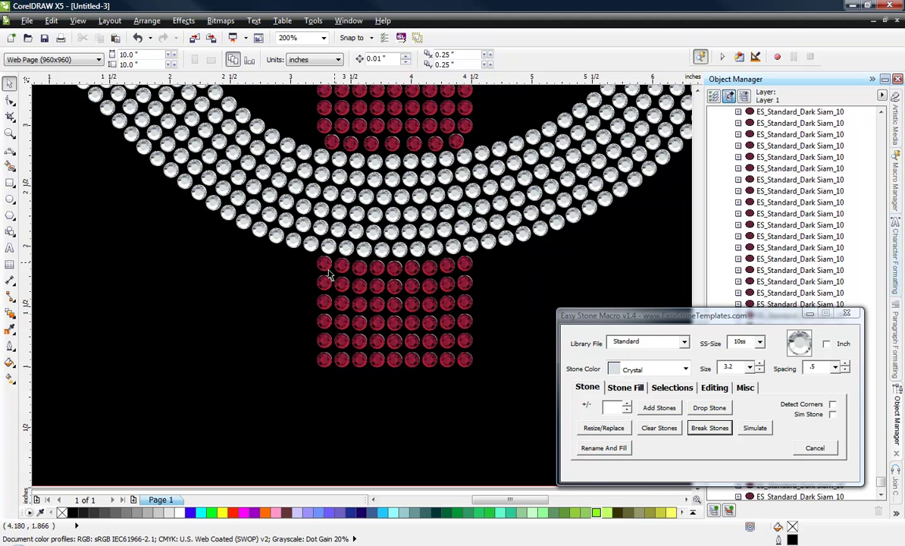
scroll(322, 140, "up", 1)
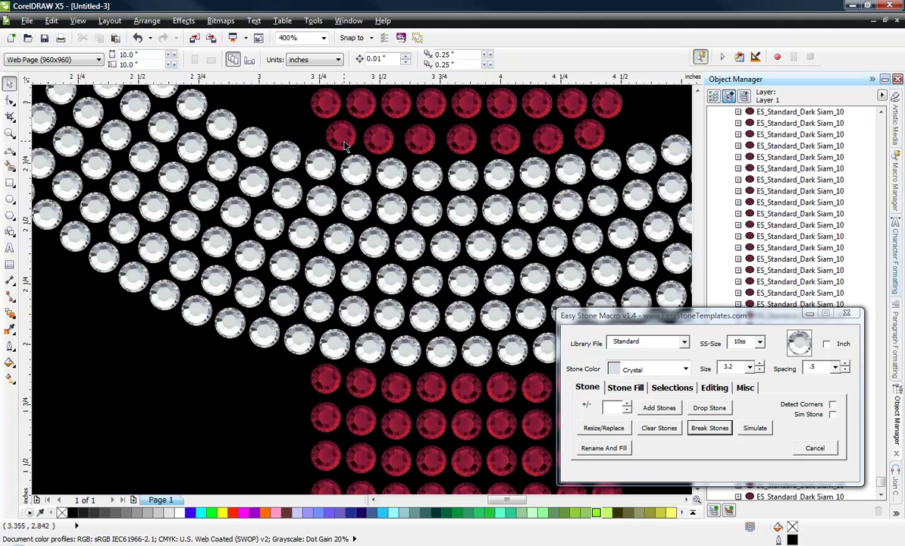
scroll(322, 311, "down", 1)
scroll(364, 203, "up", 1)
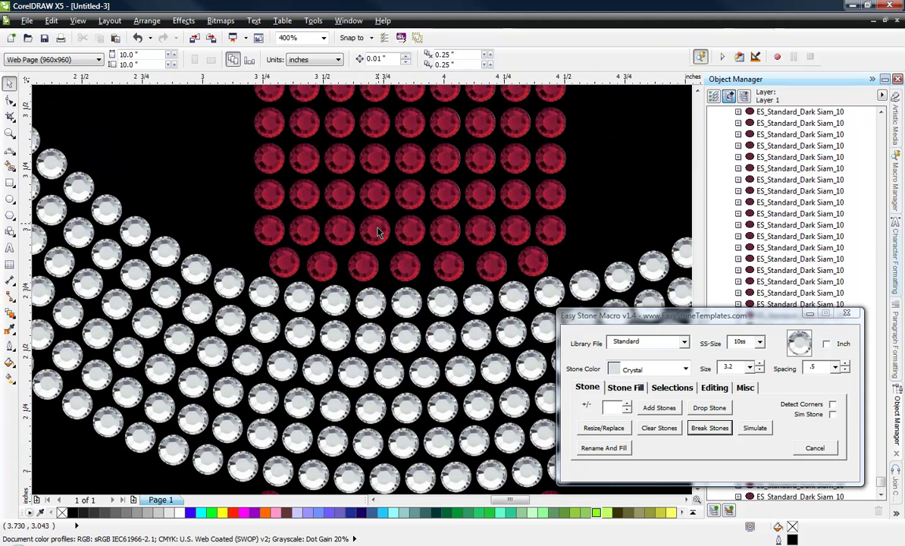
left_click(286, 263)
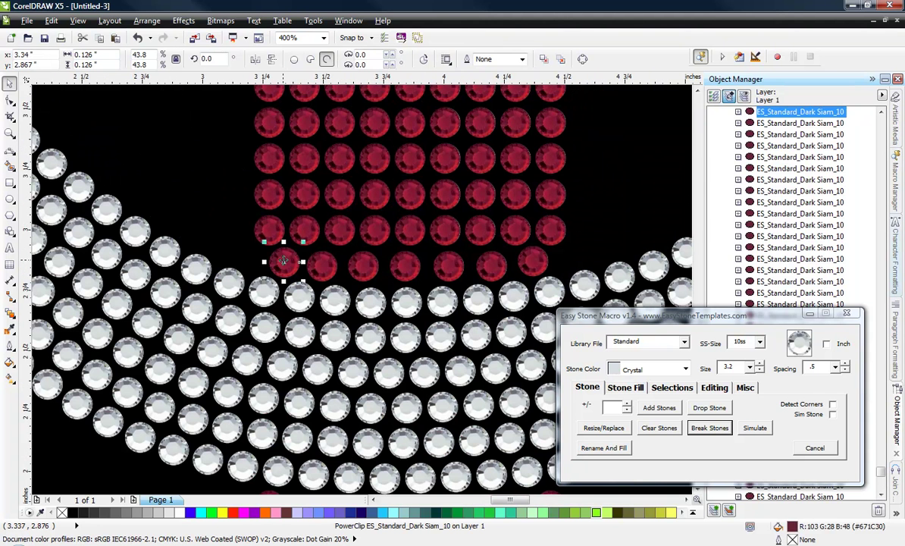
key("Delete")
left_click(322, 264)
key("Delete")
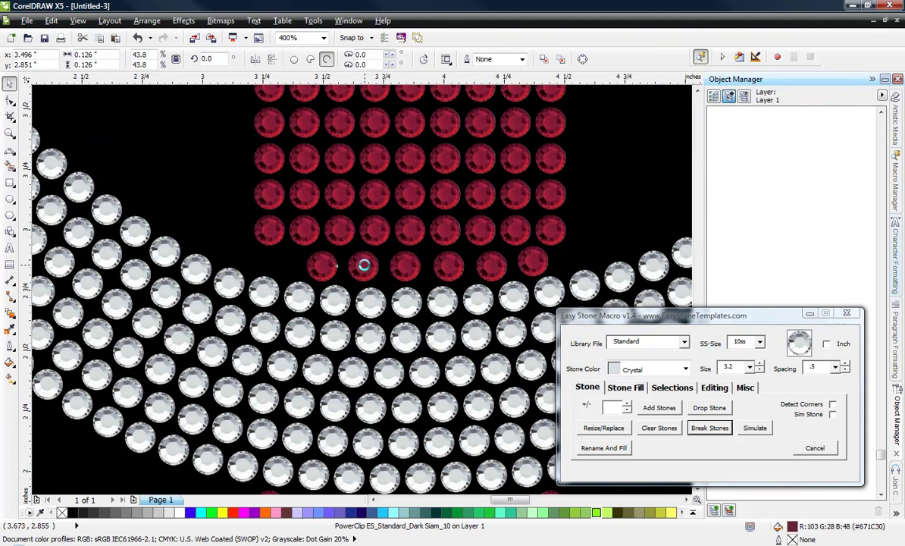
left_click(362, 264)
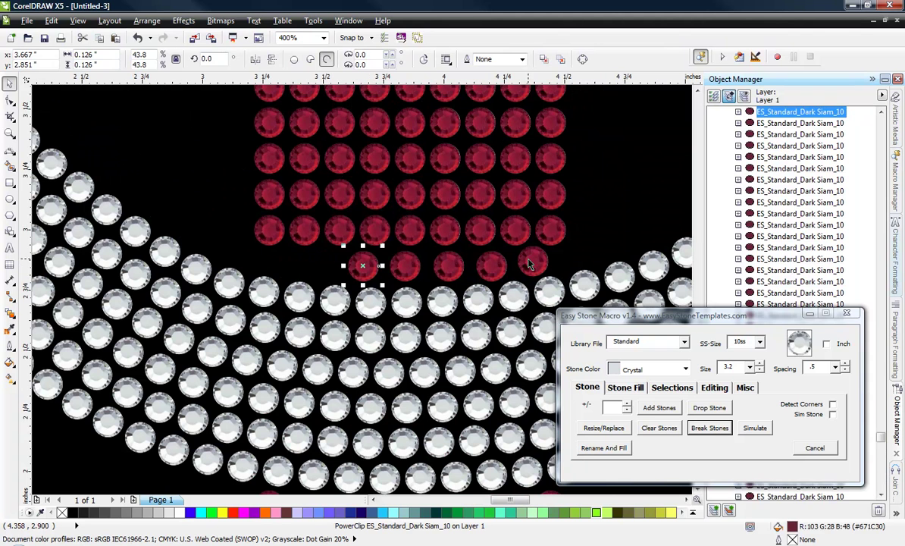
key("Delete")
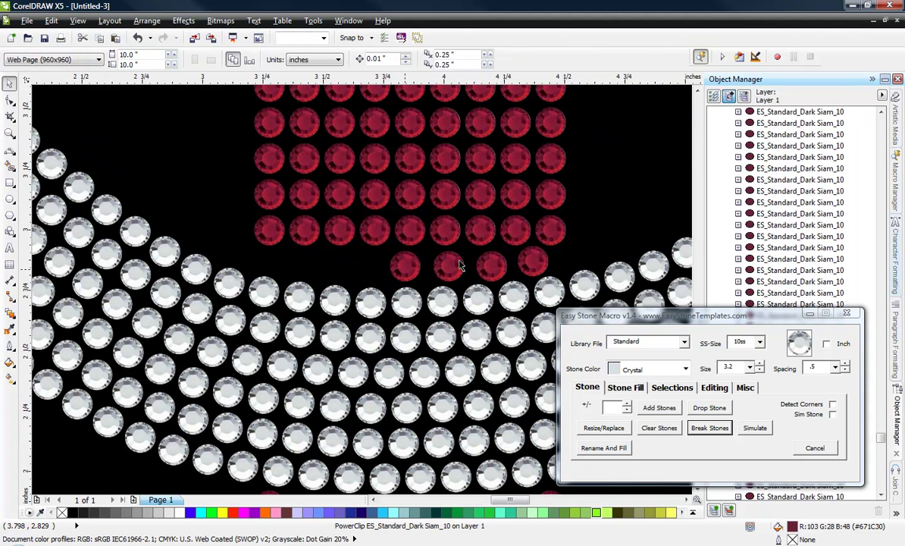
left_click(449, 265)
key("Delete")
left_click(491, 264)
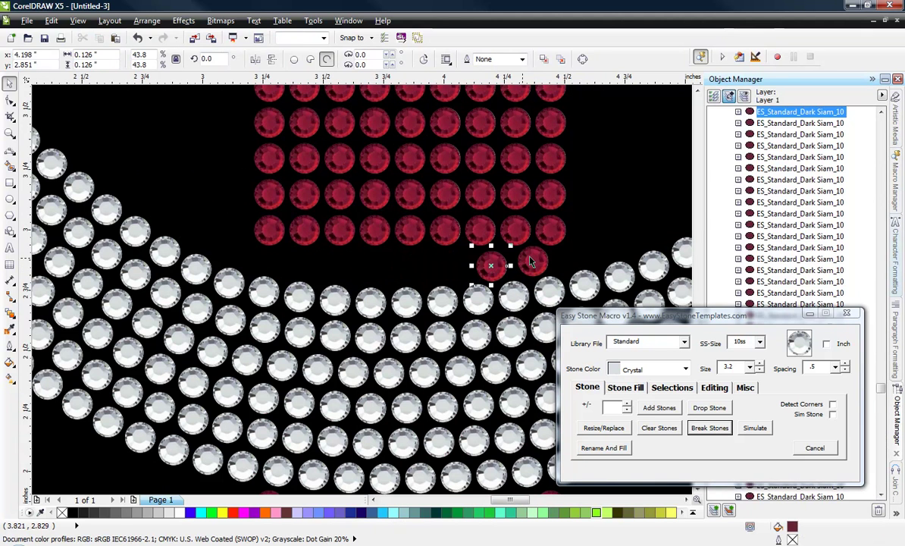
key("Delete")
left_click(531, 262)
key("Delete")
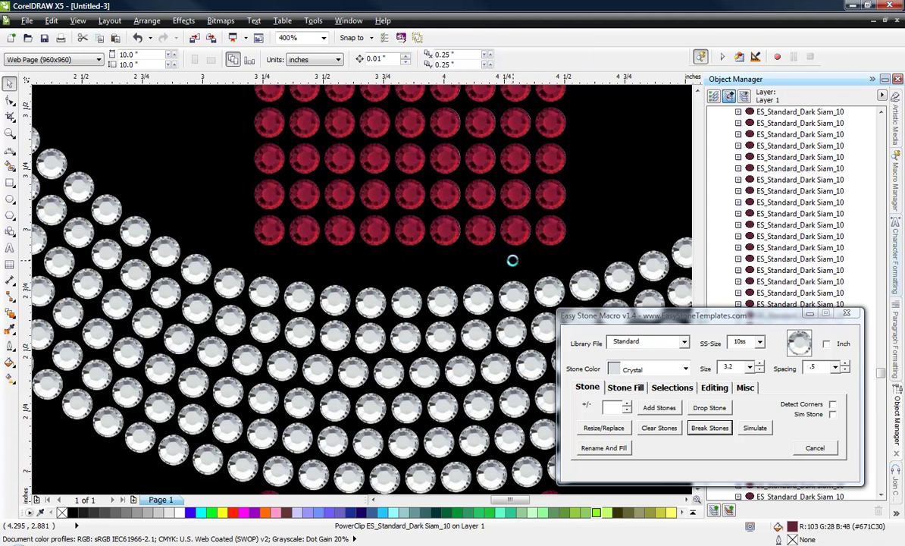
Step: Duplicate the upper stem's lowest row of nine red stones once directly downward with a 3.7 offset
left_click(268, 228)
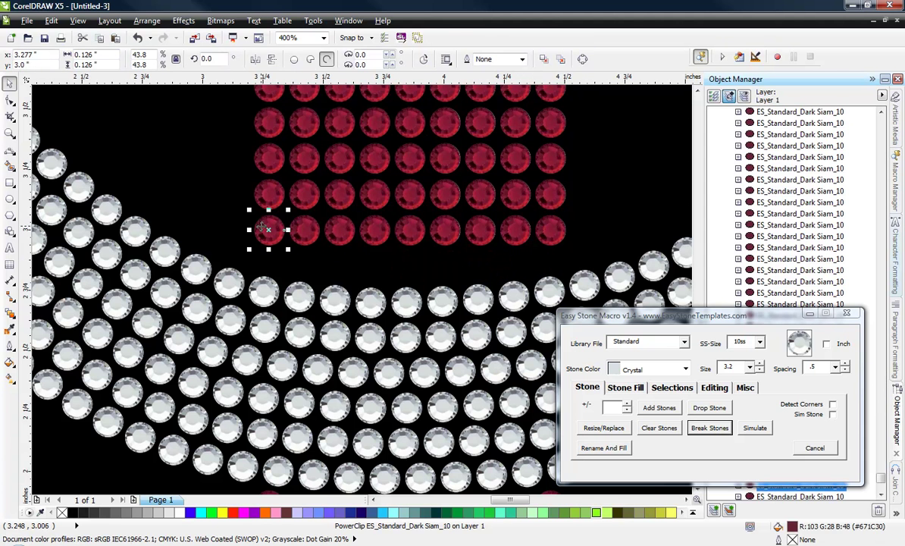
left_click_drag(225, 212, 573, 256)
left_click(625, 388)
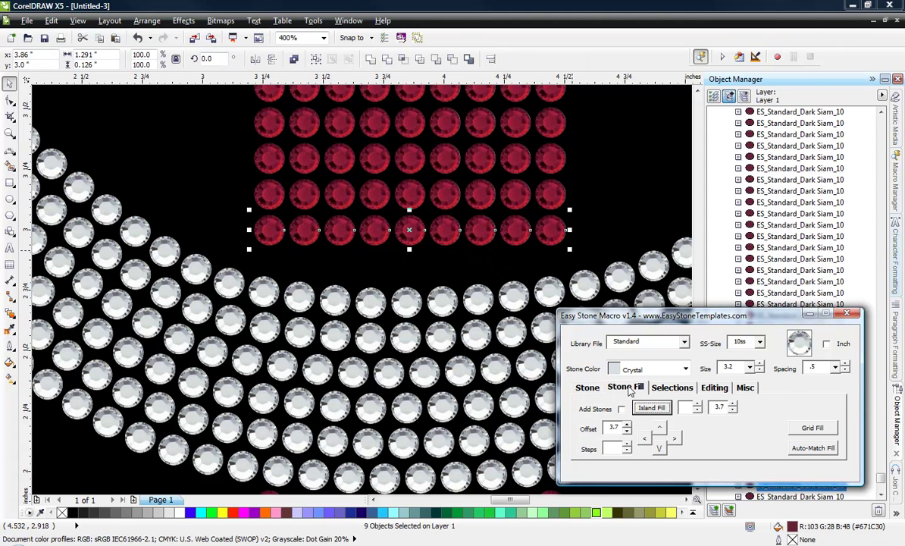
left_click(659, 448)
left_click(234, 184)
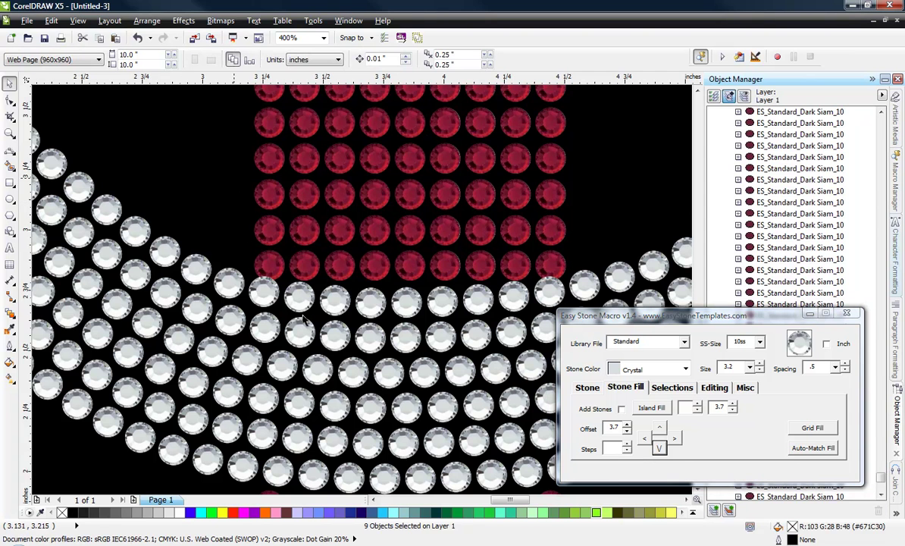
Step: Raise the new row's first stone to about y 2.891 in, the second to 2.873 in and the third to 2.858 in
left_click_drag(239, 246, 574, 292)
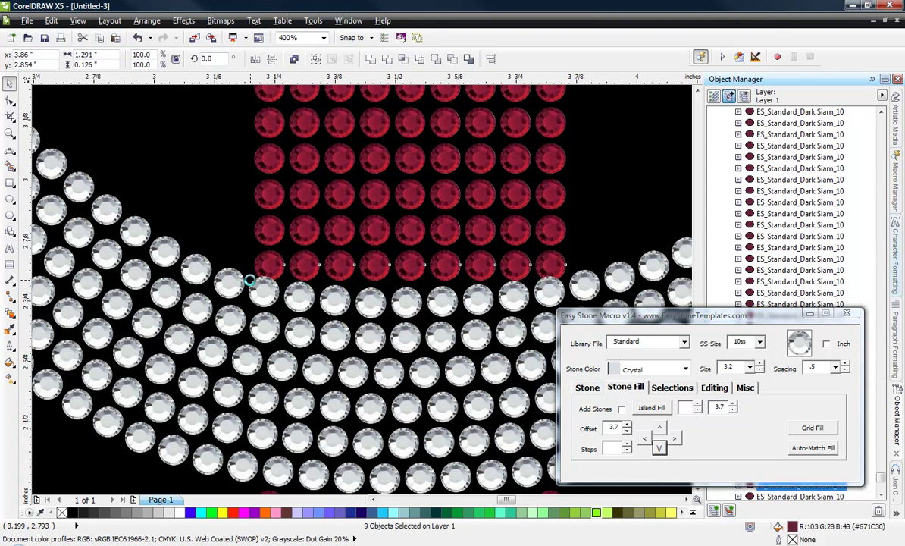
scroll(251, 280, "up", 2)
left_click(244, 212)
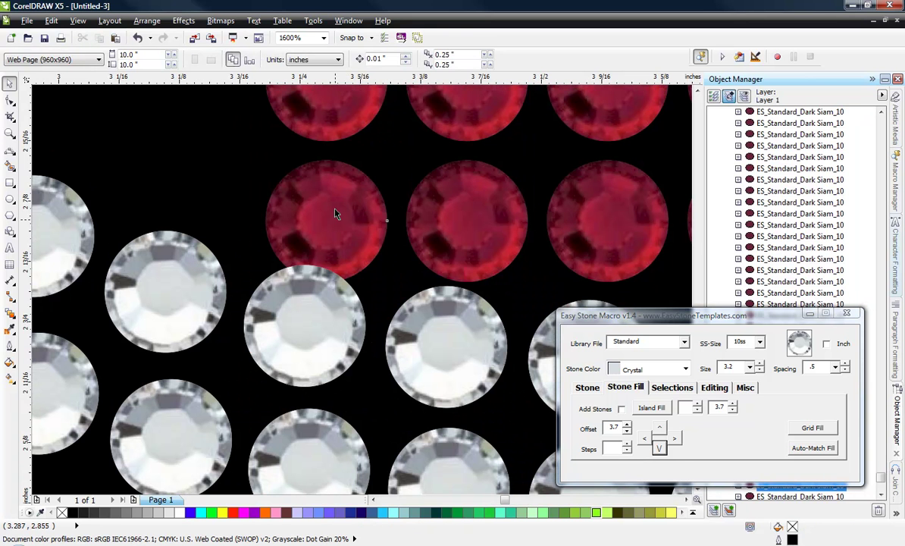
left_click(336, 215)
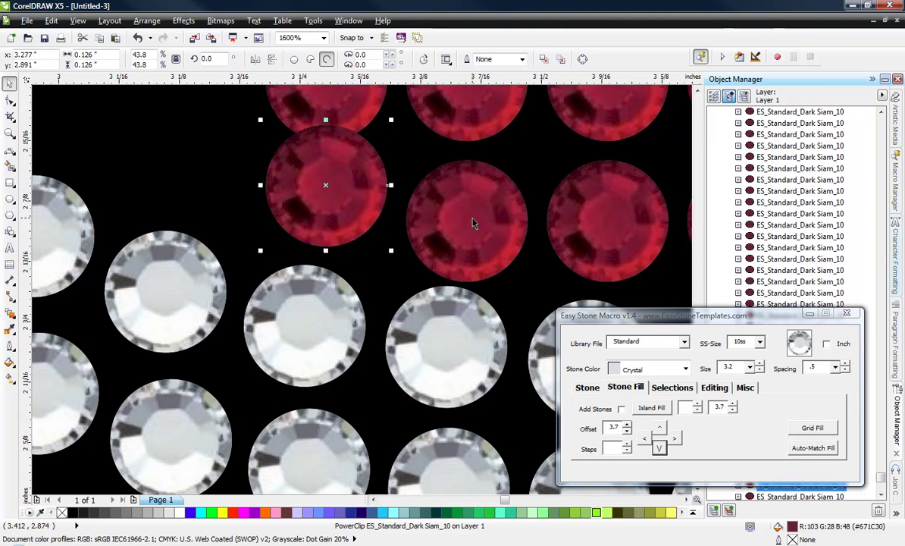
left_click_drag(471, 239, 469, 224)
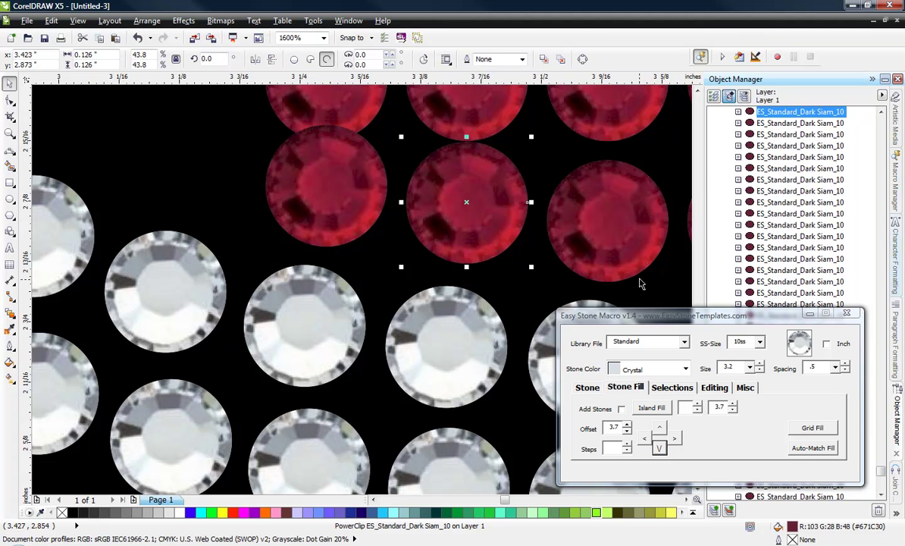
left_click(570, 242)
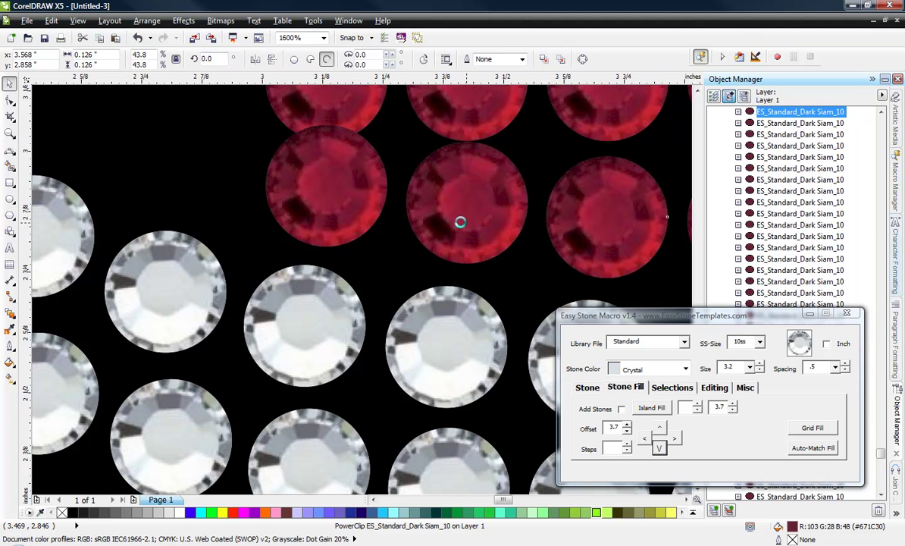
Step: Lower the new row's fourth stone slightly toward the C and move the fifth stone to about y 2.848 in
scroll(506, 232, "down", 3)
scroll(526, 217, "up", 3)
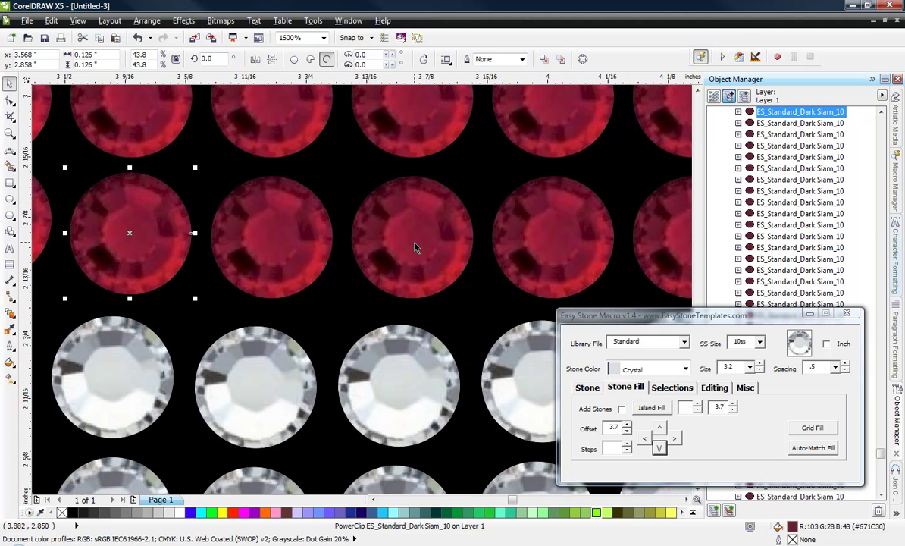
left_click(386, 226)
left_click_drag(288, 251, 288, 260)
left_click(428, 230)
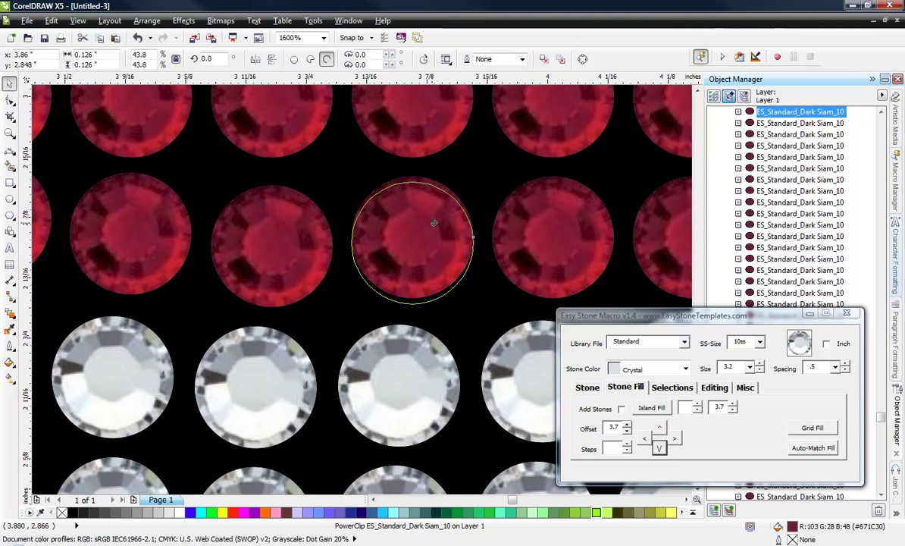
left_click(495, 224)
Step: Delete the red stones to the right of the upper stem's fifth column, filtering the area selection to Dark Siam stones so the crystals are kept
scroll(311, 223, "down", 1)
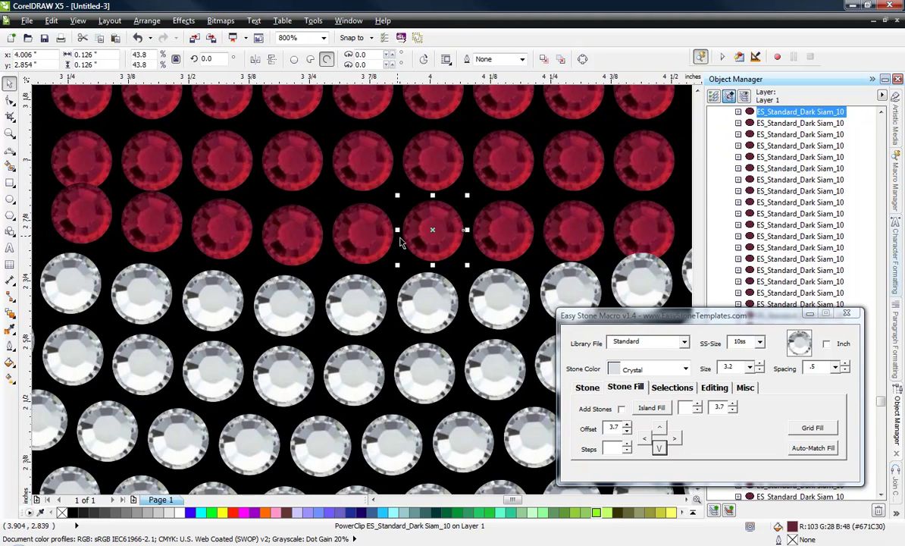
scroll(446, 232, "down", 3)
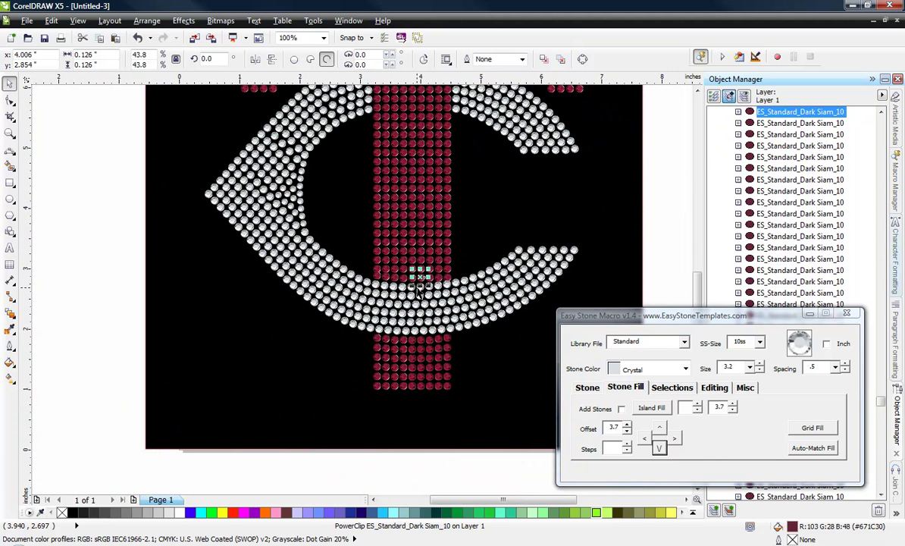
scroll(416, 289, "down", 1)
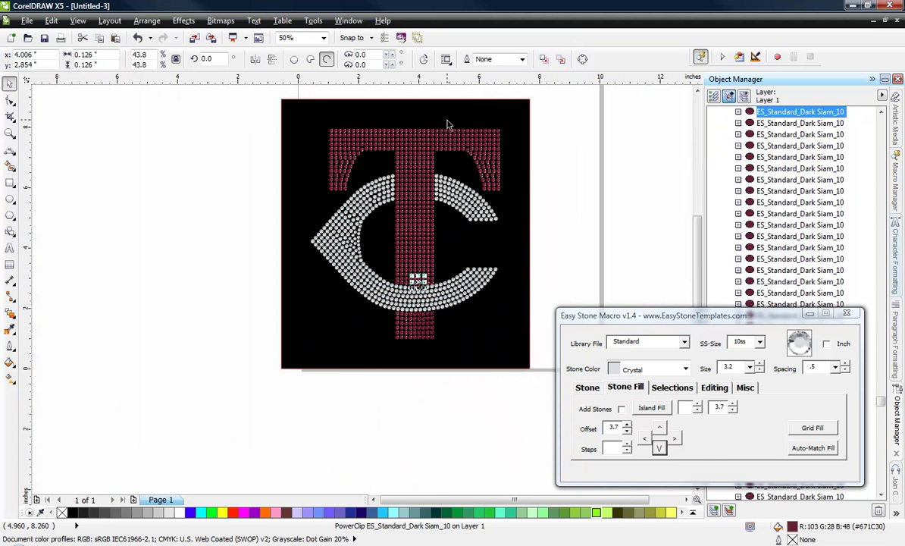
scroll(446, 119, "up", 1)
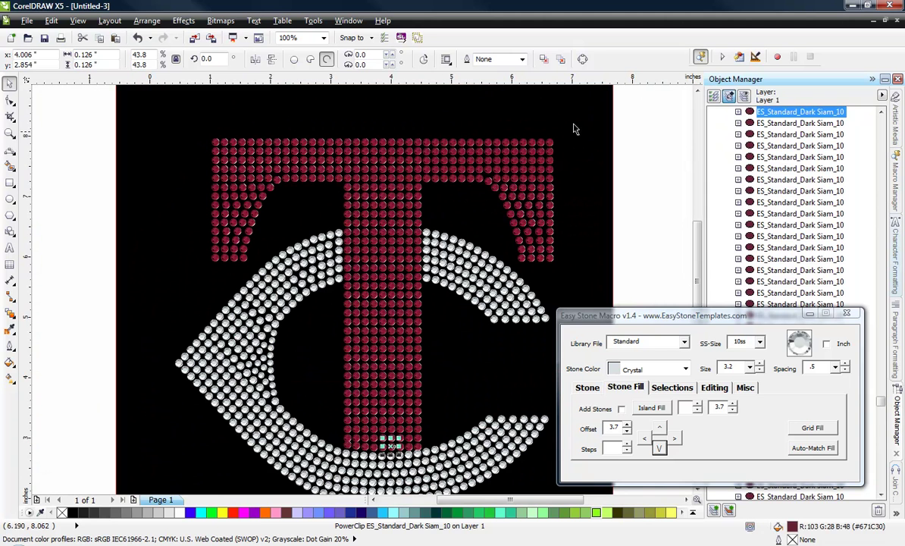
left_click(629, 138)
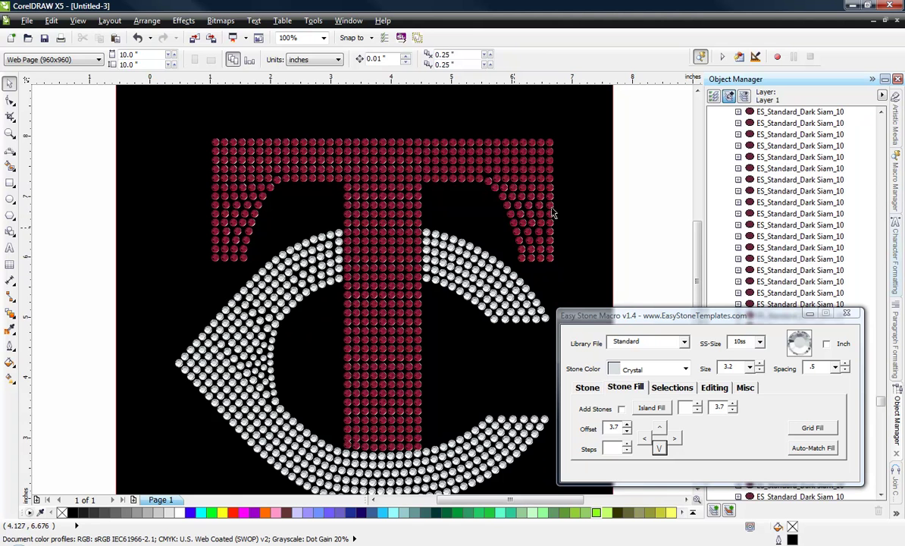
left_click(553, 150)
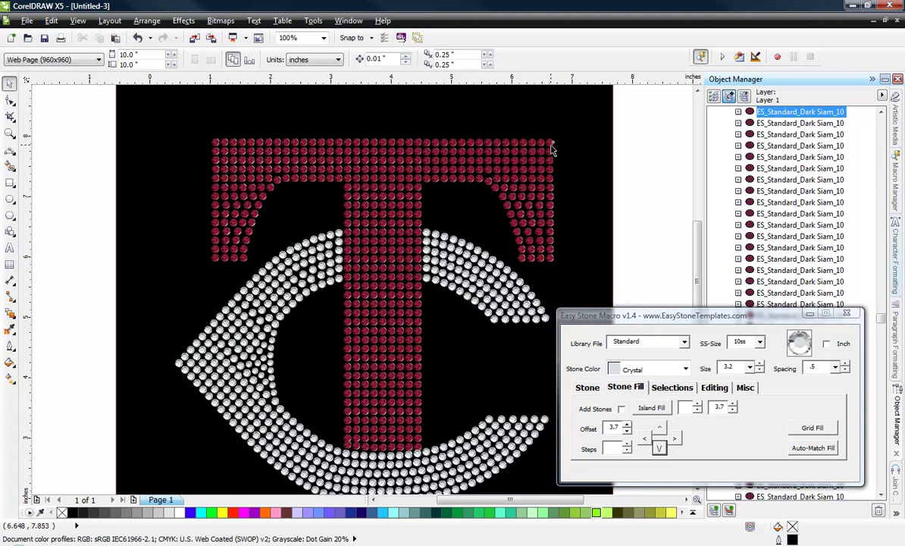
left_click(674, 389)
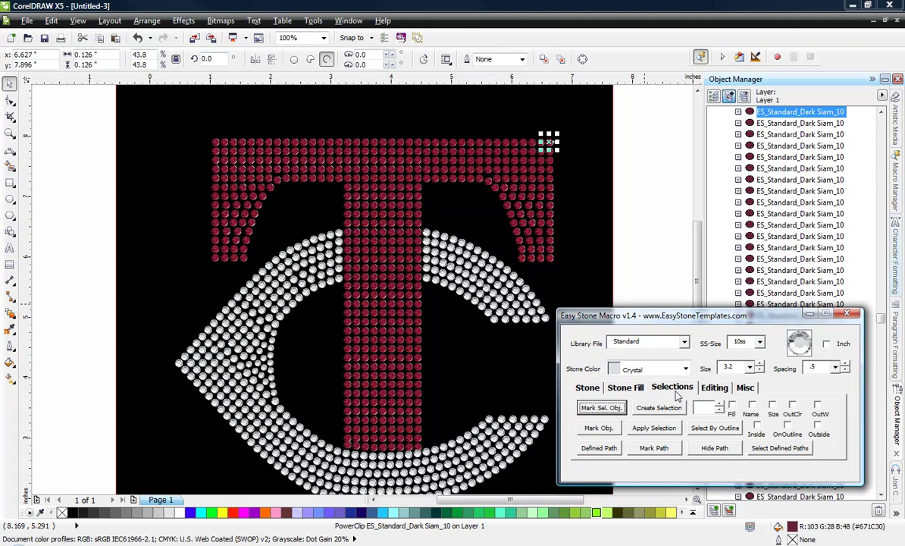
left_click_drag(624, 117, 385, 465)
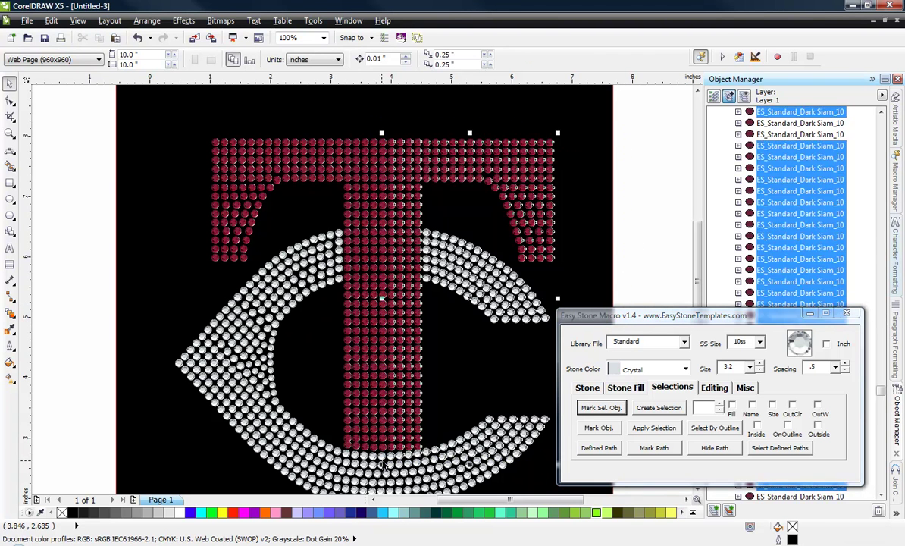
left_click(729, 415)
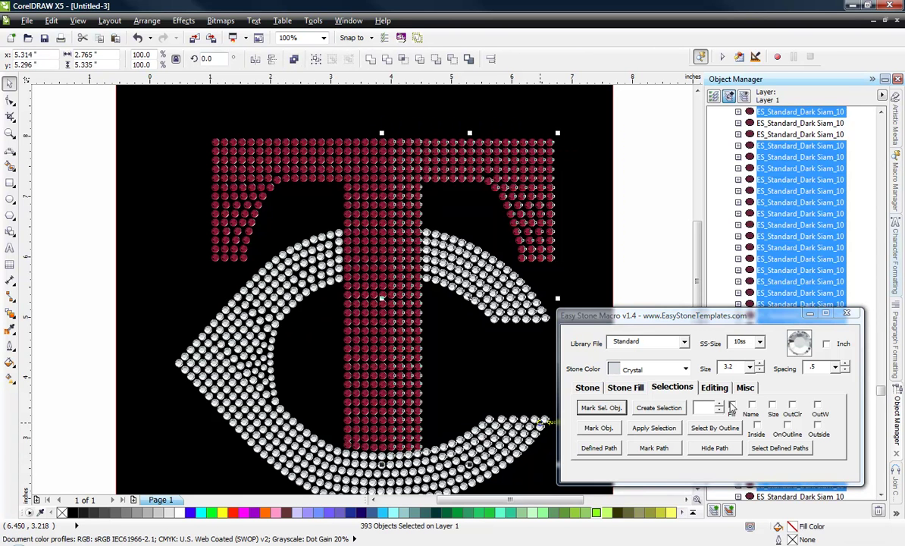
left_click(679, 409)
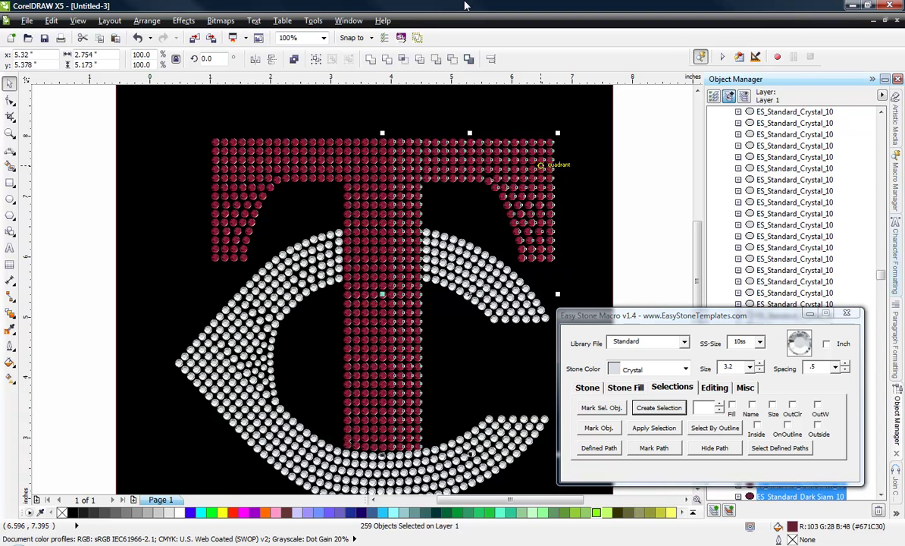
key("Delete")
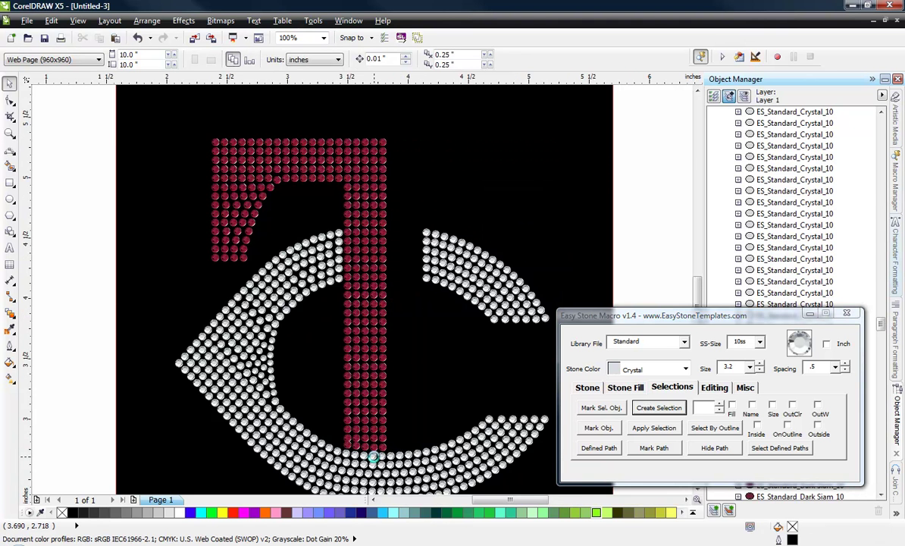
Step: Examine how the five remaining stem columns end above the crystal C and how their bottom stones are spaced
scroll(372, 456, "up", 2)
scroll(372, 457, "up", 1)
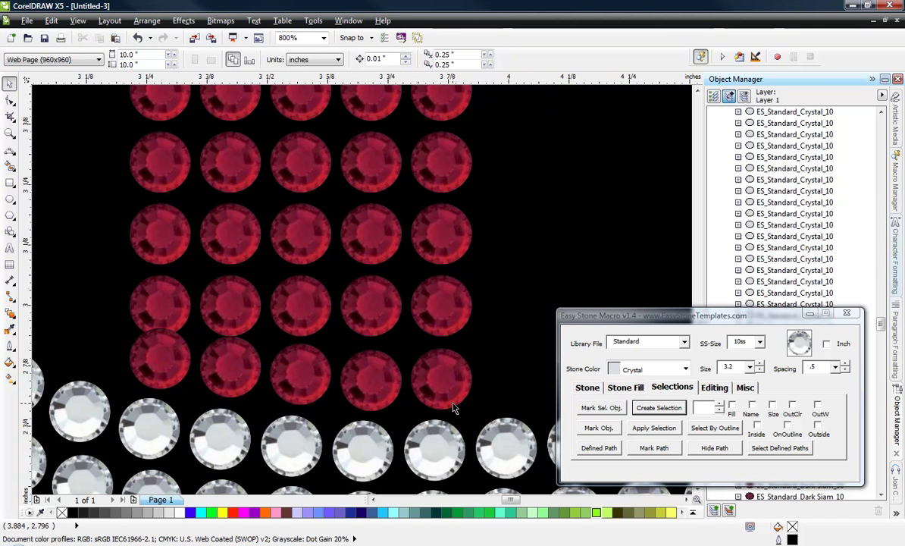
scroll(448, 403, "up", 1)
scroll(445, 396, "down", 5)
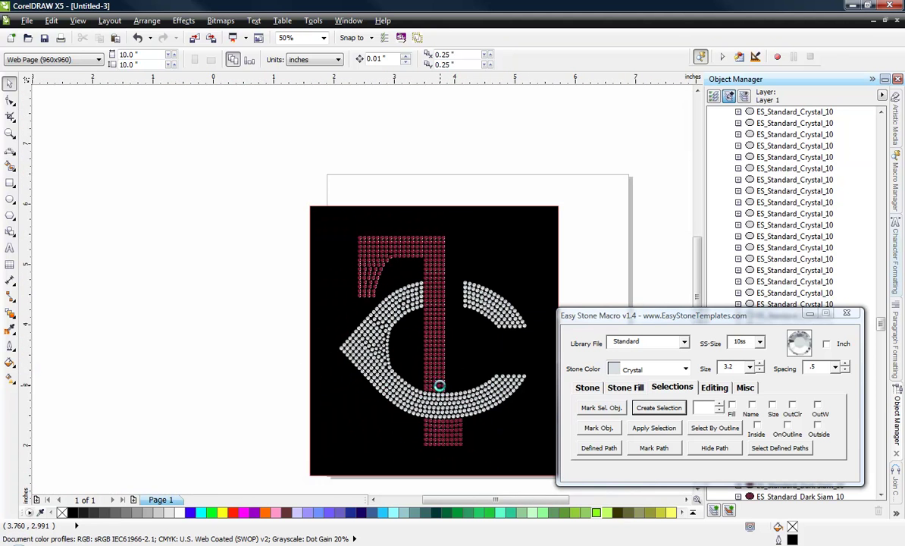
scroll(425, 383, "up", 4)
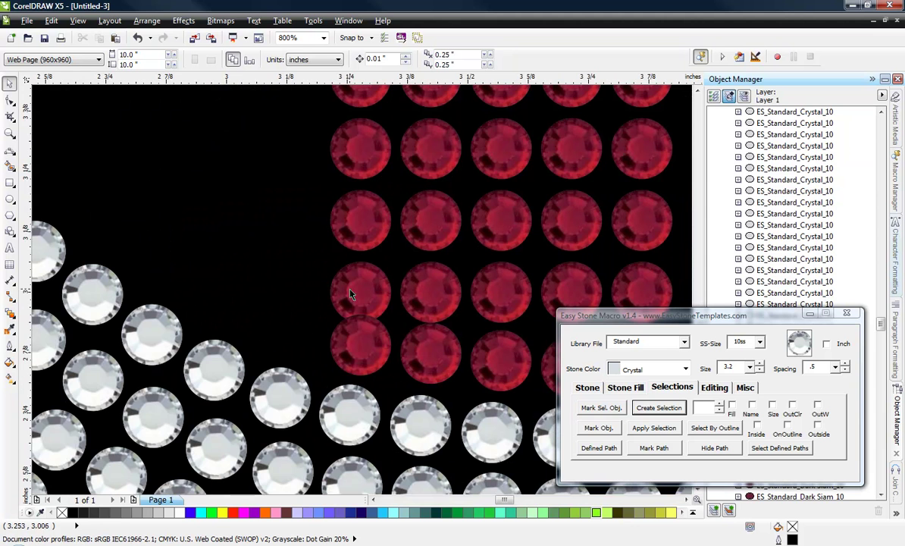
scroll(360, 328, "down", 5)
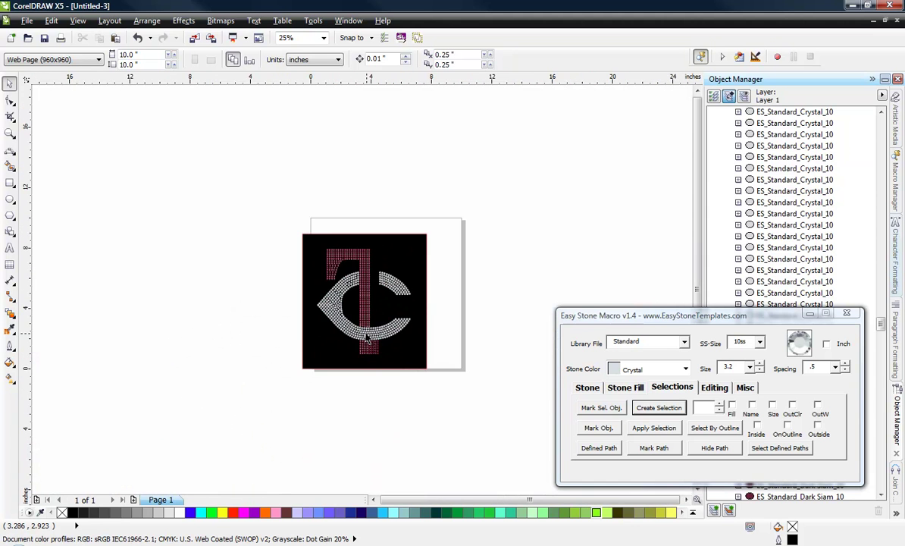
scroll(359, 286, "up", 2)
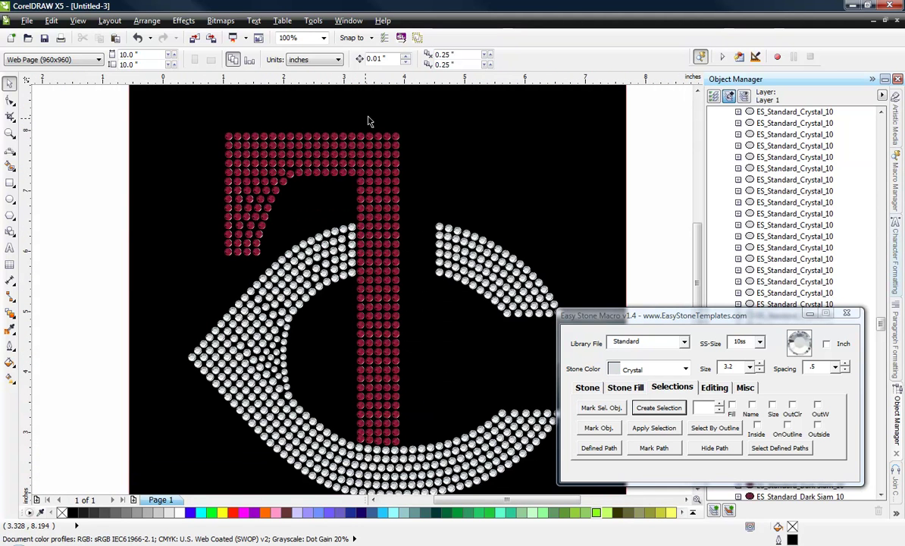
Step: Distribute the red stones evenly along the height of each of the five upper stem columns, one column after another
left_click_drag(354, 120, 370, 453)
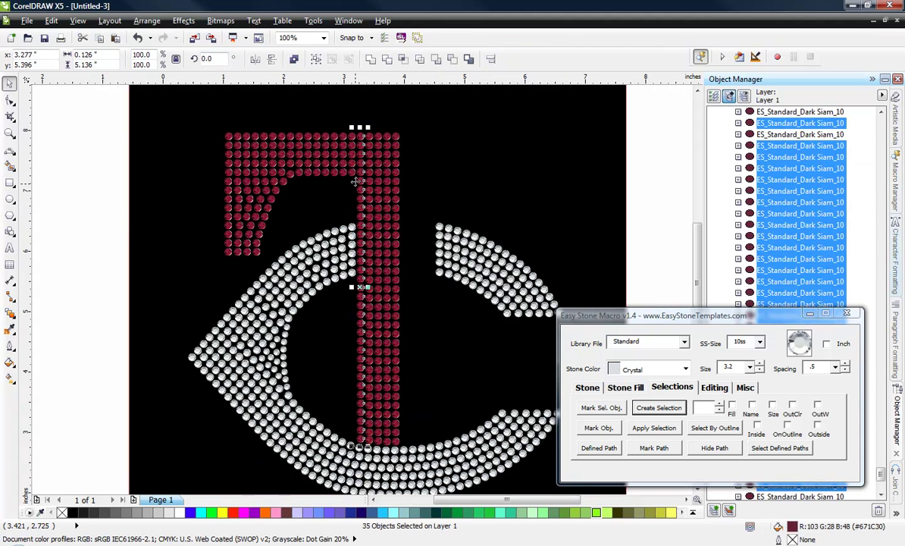
left_click(332, 106)
left_click_drag(361, 119, 376, 451)
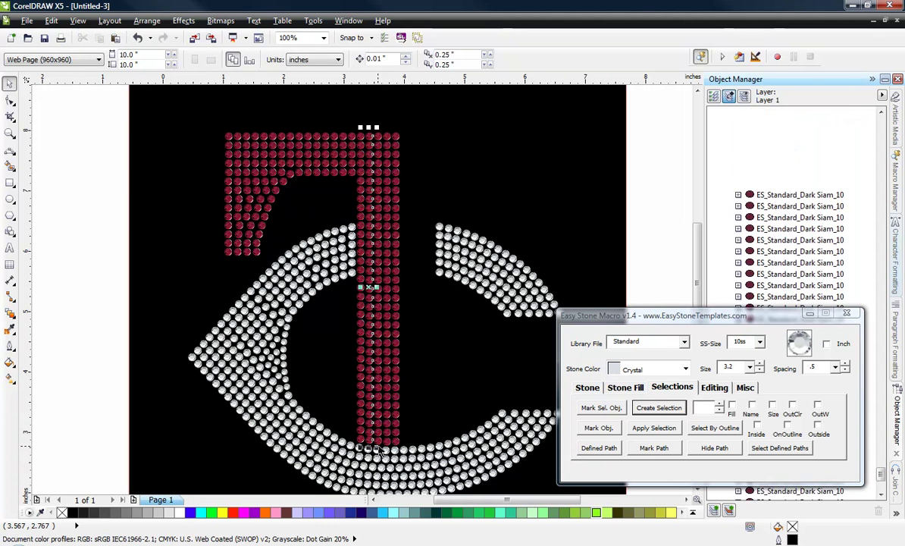
left_click_drag(372, 115, 383, 451)
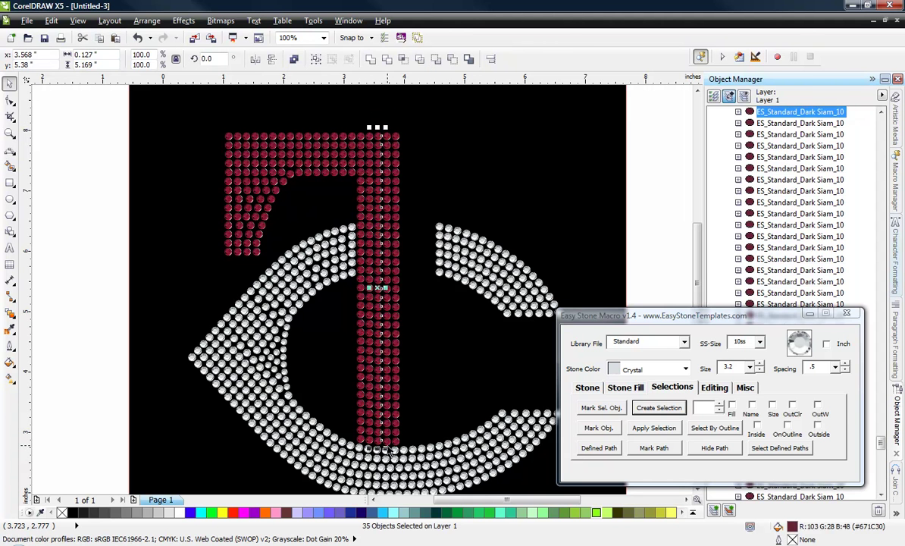
left_click(385, 122)
left_click_drag(384, 121, 394, 453)
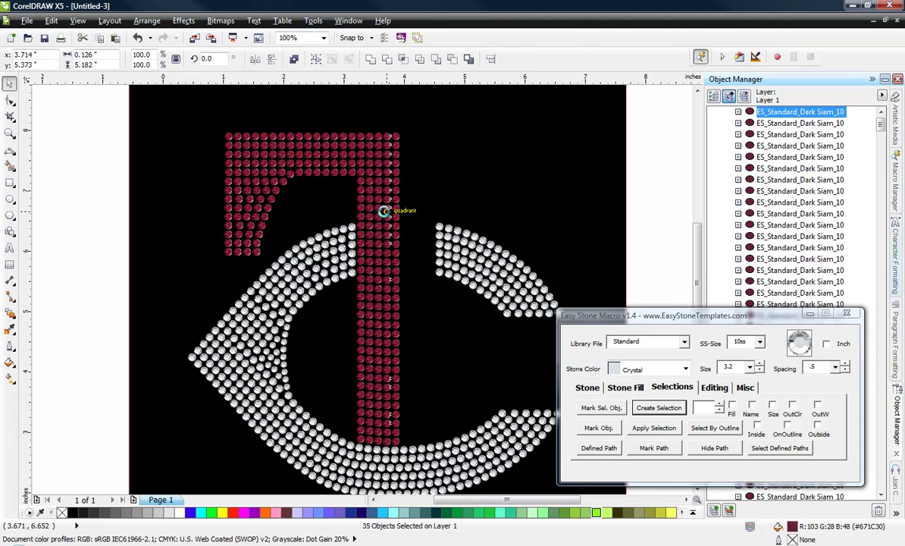
left_click(391, 118)
left_click_drag(389, 118, 413, 449)
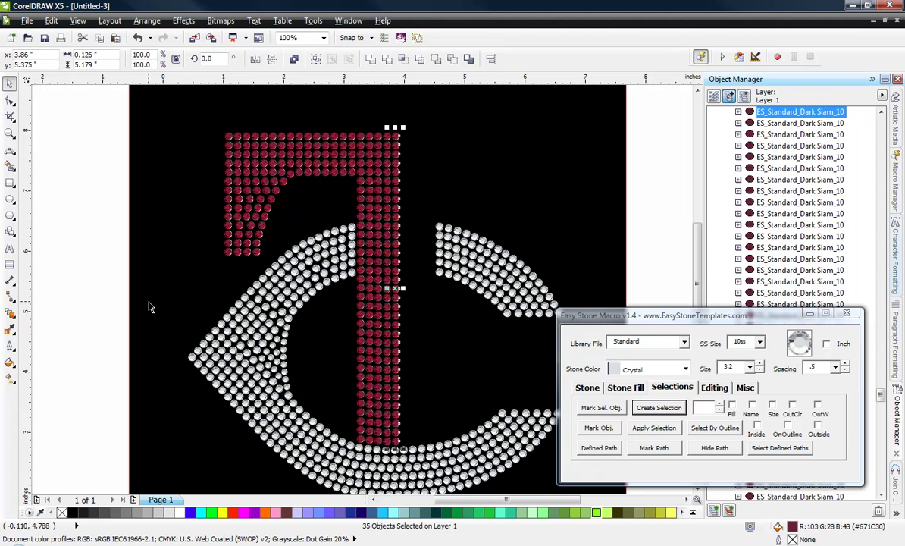
left_click(165, 284)
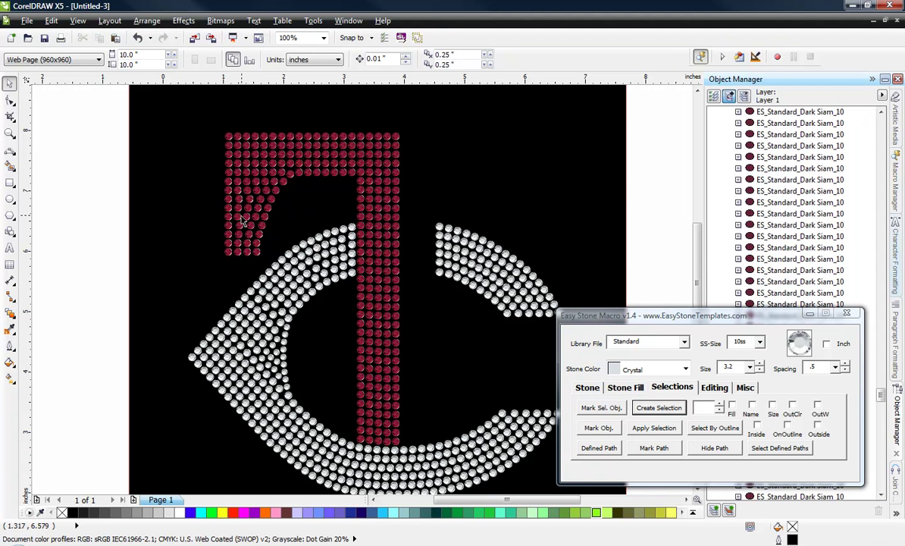
Step: Try to filter an area selection around the half T by fill to pick only its red stones
left_click_drag(183, 108, 405, 455)
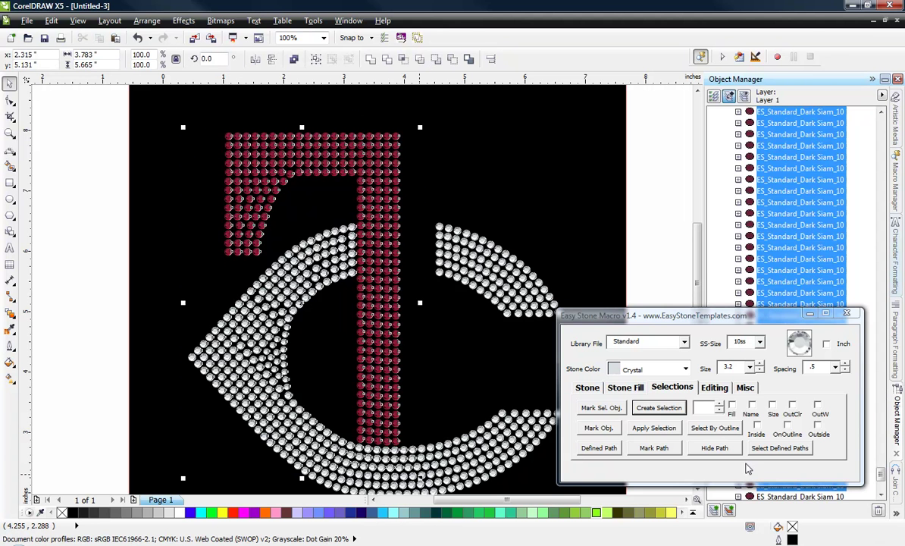
left_click(732, 405)
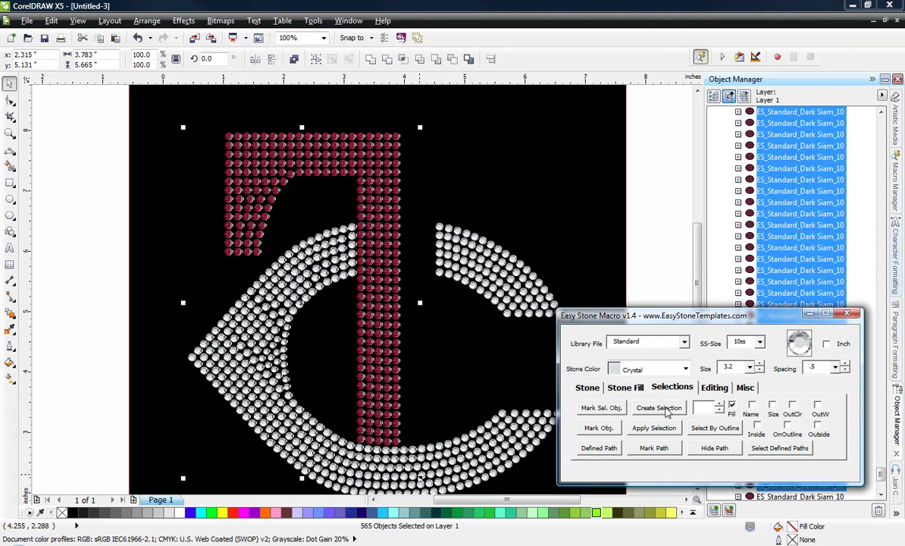
left_click(666, 409)
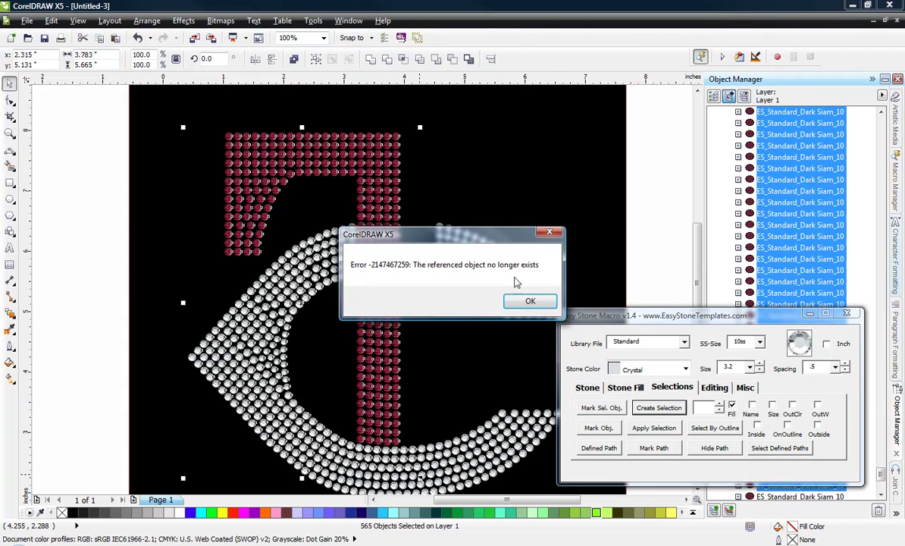
left_click(530, 301)
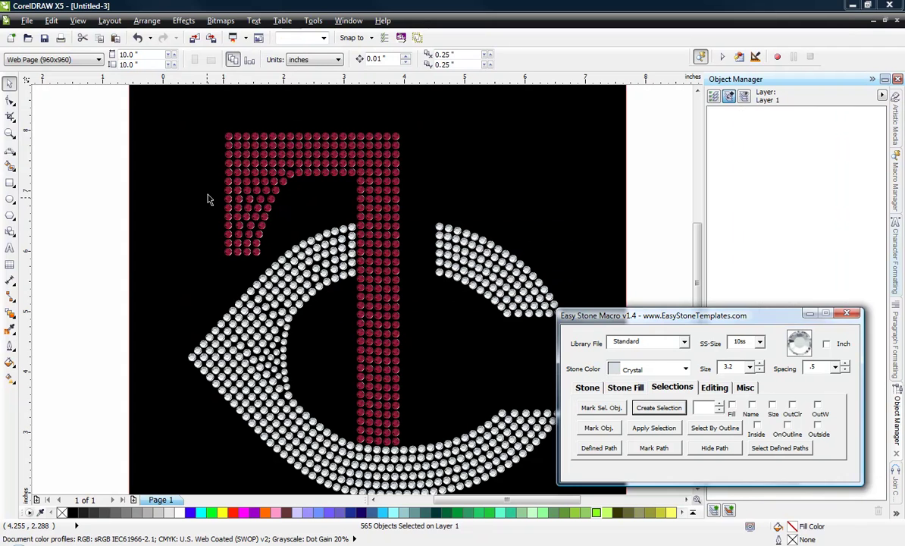
Step: Mark a red stone as the reference and select all red stones of the upper half T by matching fill
left_click(595, 408)
left_click(195, 133)
left_click_drag(187, 105, 387, 437)
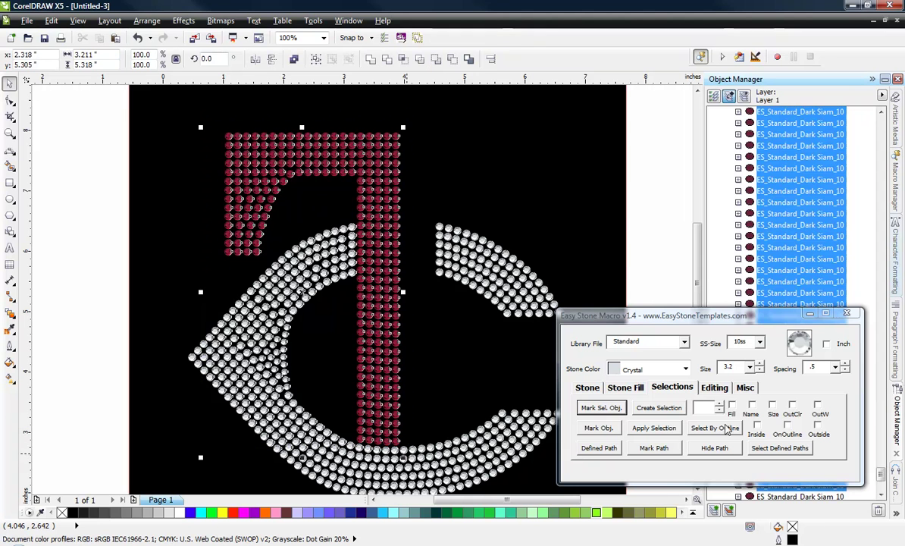
left_click(686, 414)
left_click(659, 408)
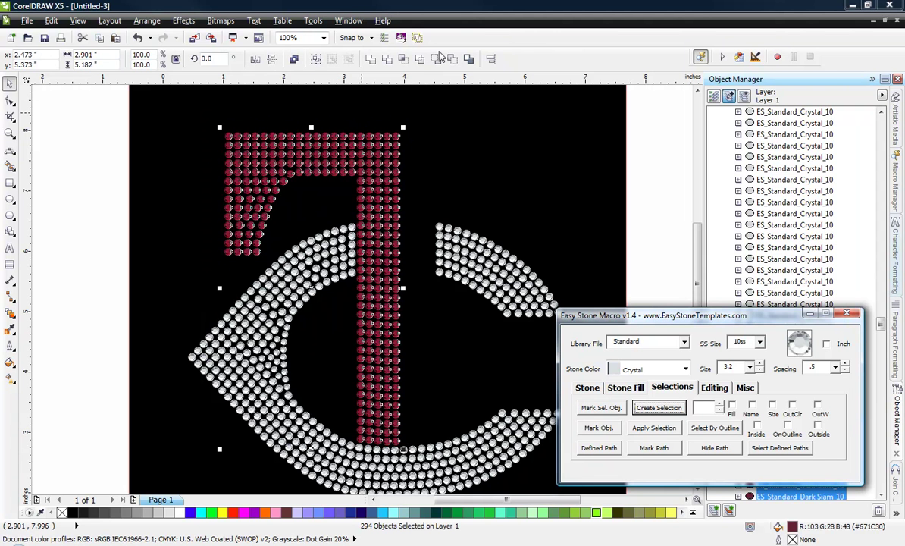
Step: Create a horizontally mirrored copy of the half T and align it over the fifth stem column, centred at x 5.247 in, y 5.373 in
left_click(395, 6)
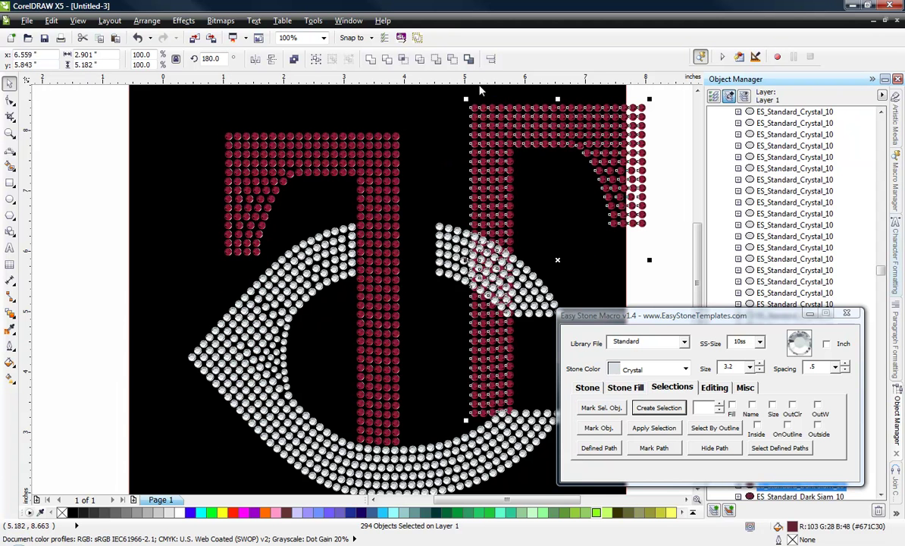
scroll(478, 112, "up", 2)
left_click_drag(471, 155, 154, 268)
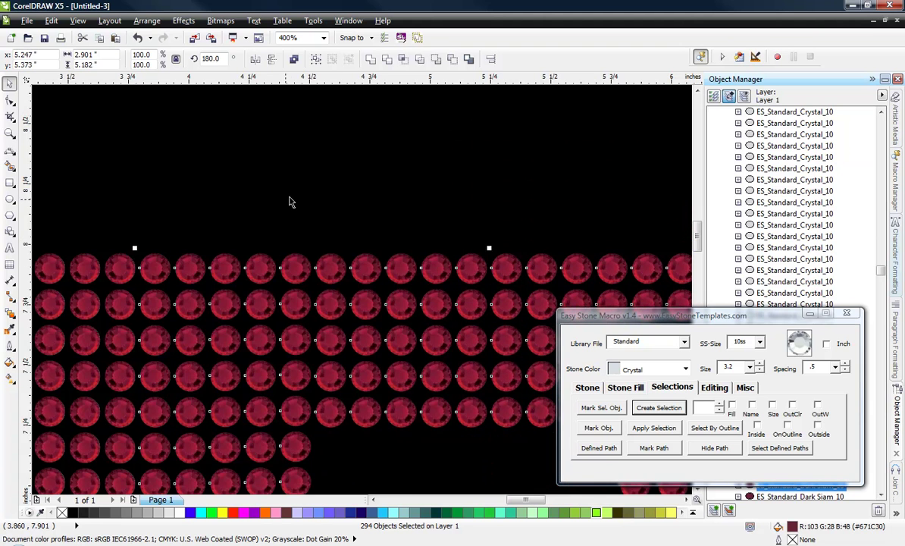
scroll(290, 201, "down", 1)
scroll(290, 201, "down", 1)
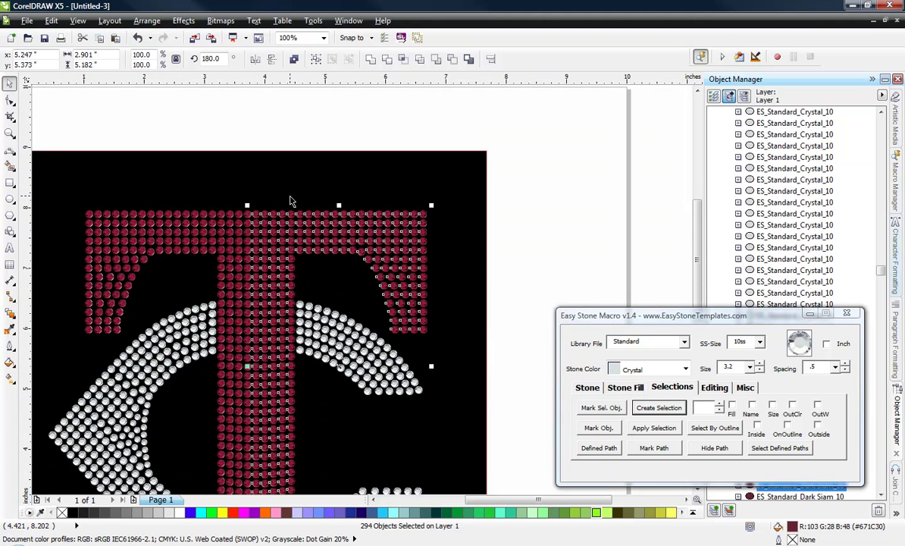
left_click(305, 135)
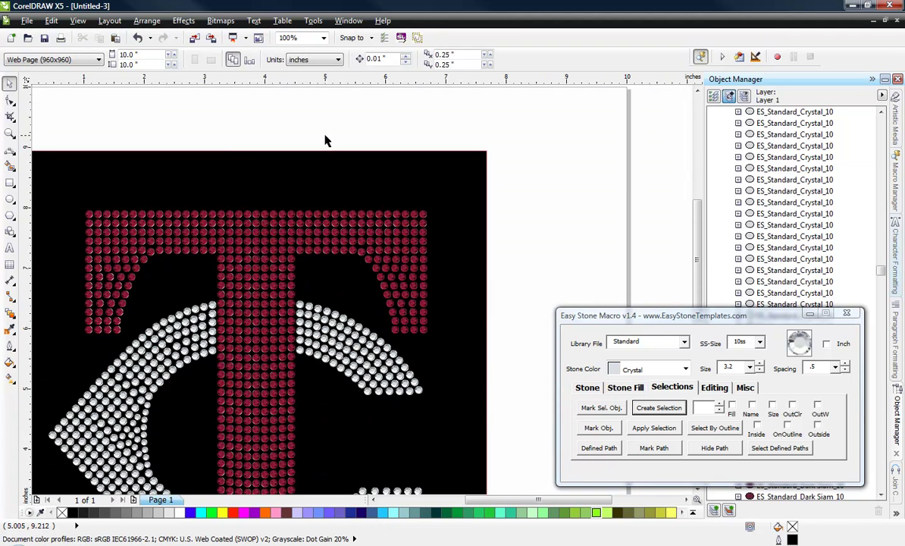
Step: Examine the completed T for symmetry and check how the stem meets the bottom of the crystal C
scroll(322, 135, "down", 1)
scroll(287, 227, "up", 1)
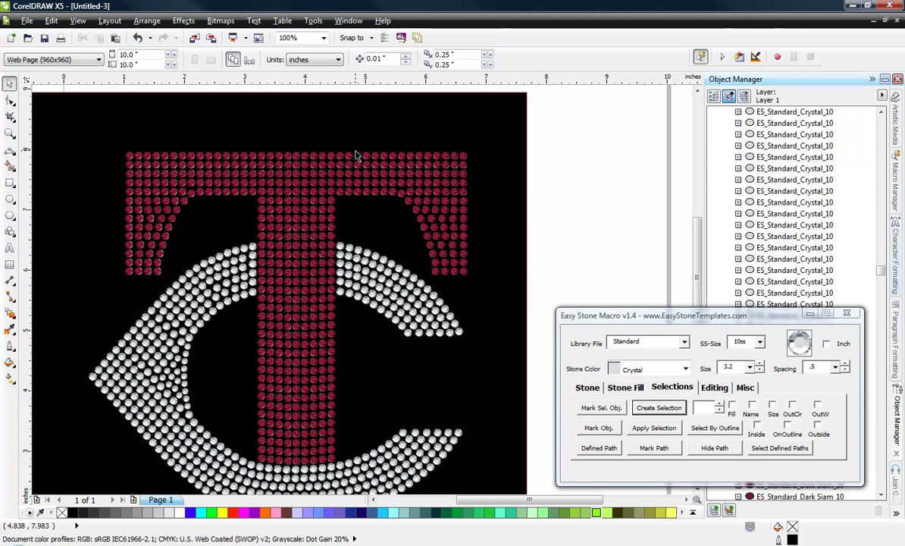
scroll(328, 138, "down", 1)
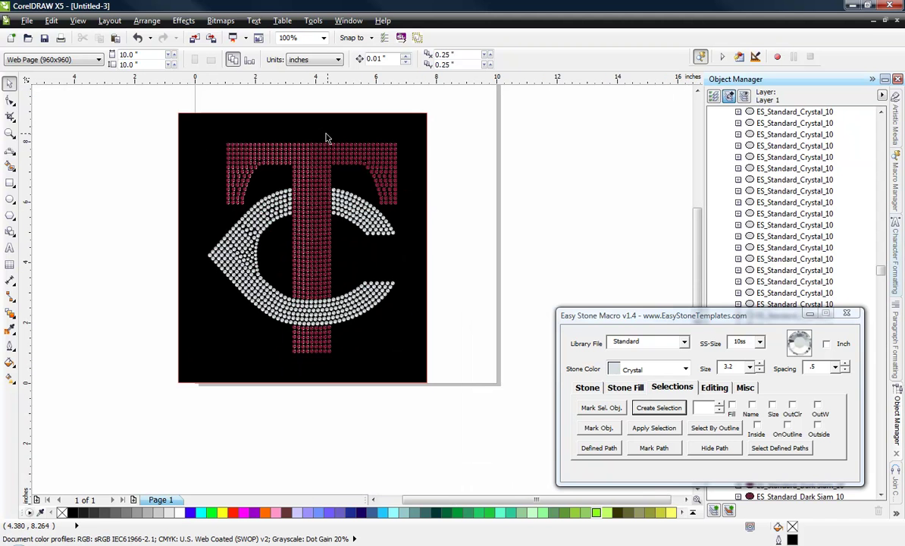
scroll(314, 324, "up", 2)
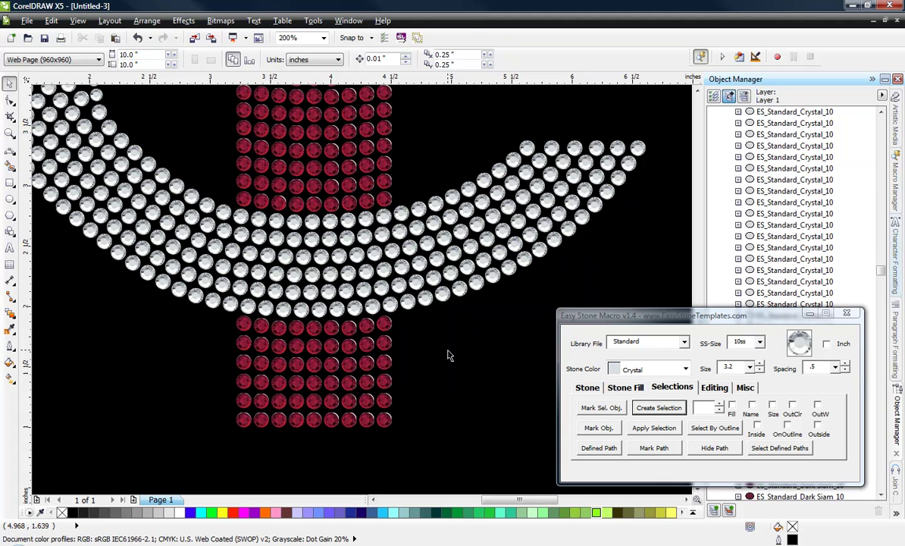
scroll(448, 355, "down", 1)
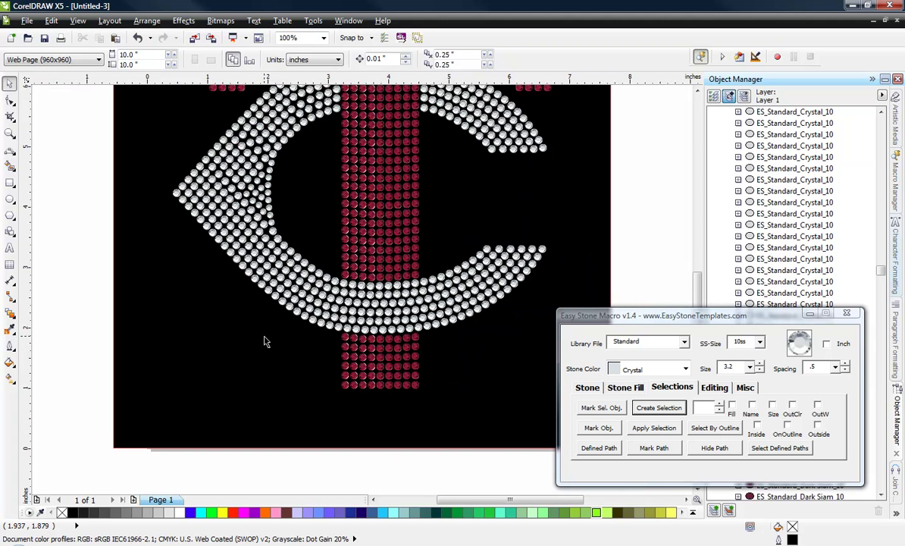
scroll(263, 341, "down", 1)
scroll(269, 231, "up", 1)
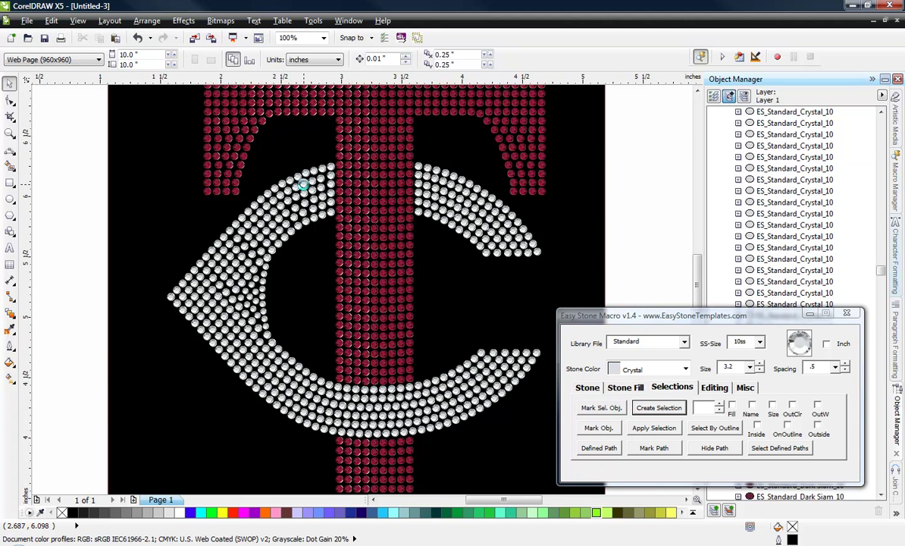
Step: Examine the spacing of the crystal stones along the C's upper left curve and around its pointed side
scroll(303, 190, "up", 1)
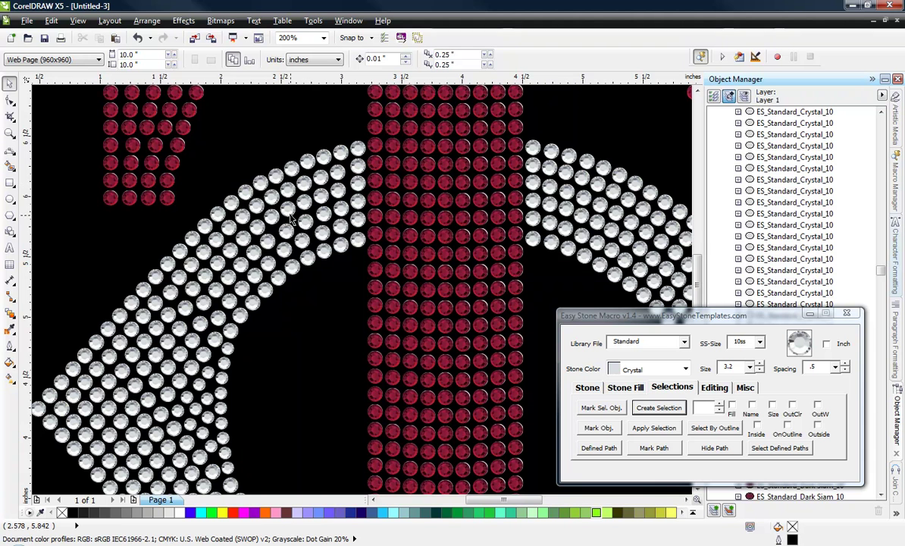
scroll(334, 174, "up", 2)
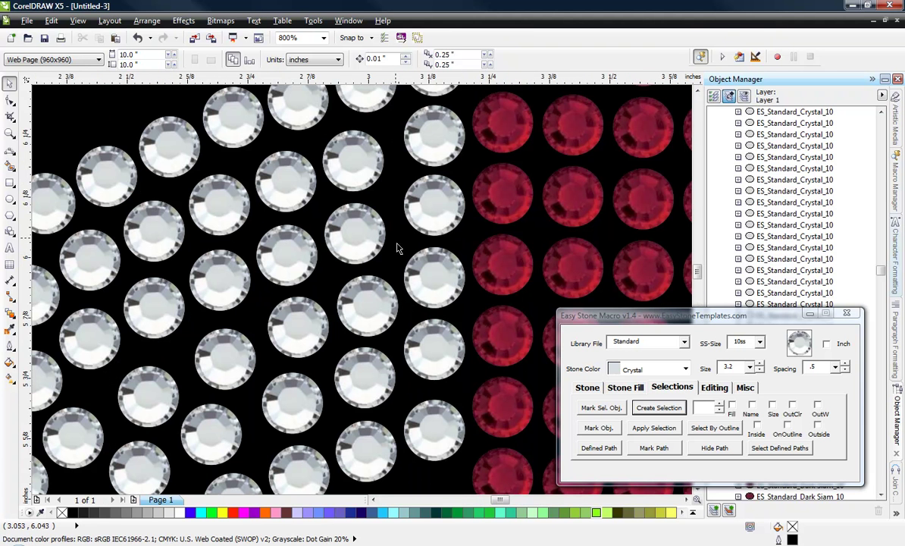
scroll(367, 156, "down", 1)
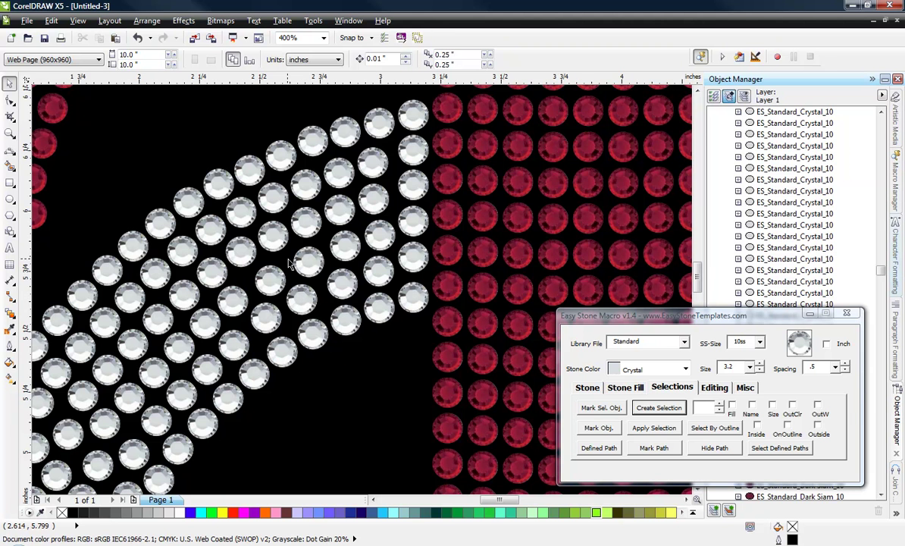
scroll(268, 264, "down", 1)
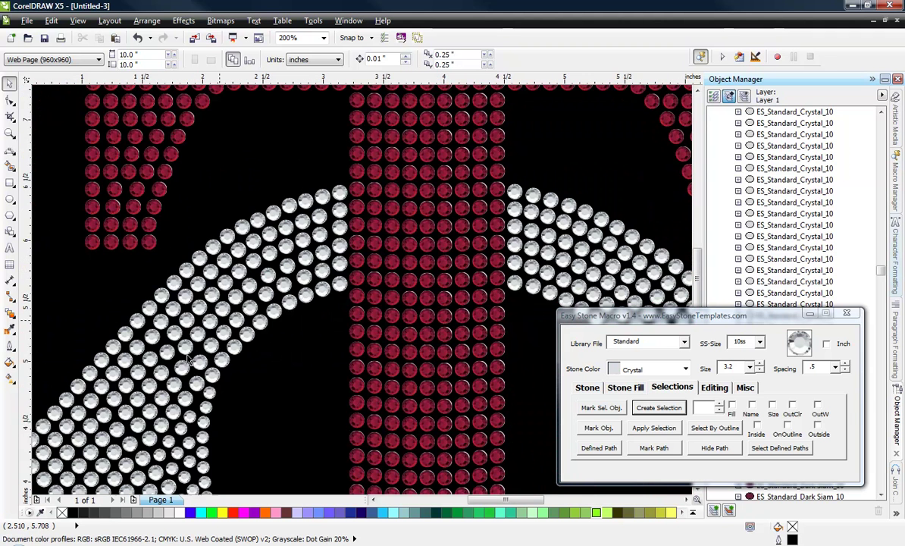
scroll(155, 385, "up", 1)
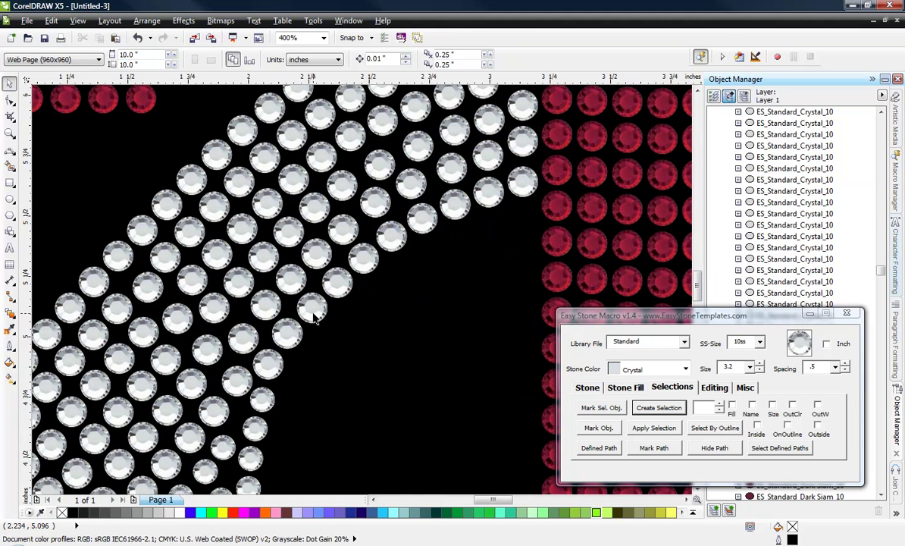
scroll(303, 242, "down", 1)
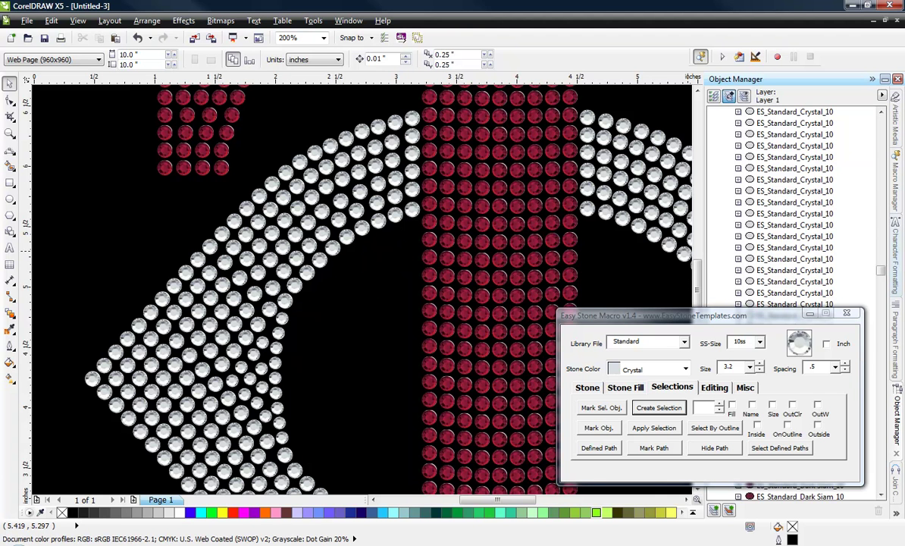
Step: Switch to Windows Photo Gallery and maximize the finished TC Logo.jpg to inspect the reference design
key("alt+Tab")
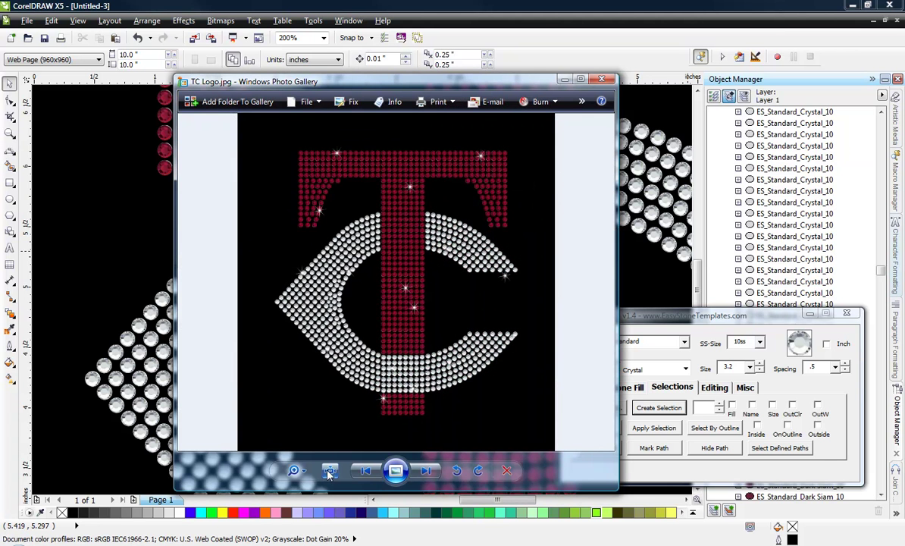
double_click(350, 84)
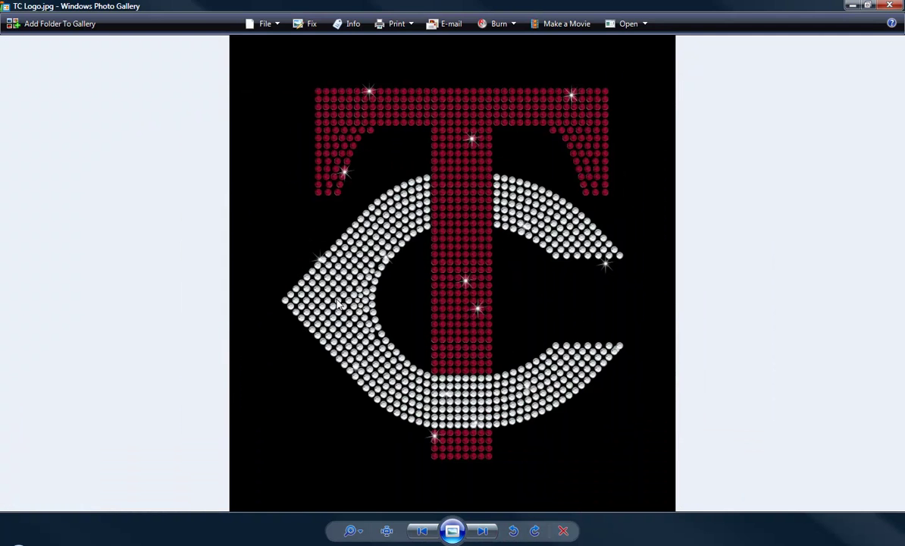